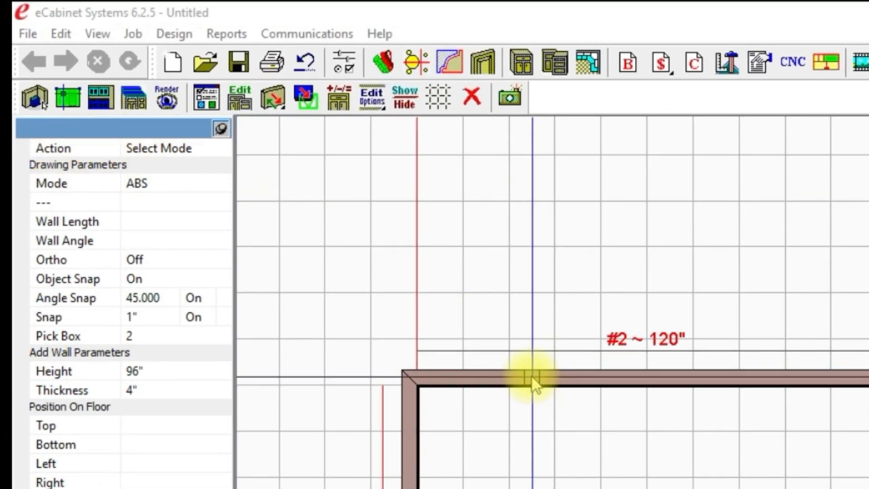
# Step: Open wall #2 for geometry editing and start a rectangle at the absolute point 120/2-28/2,96-13
pyautogui.click(533, 378)
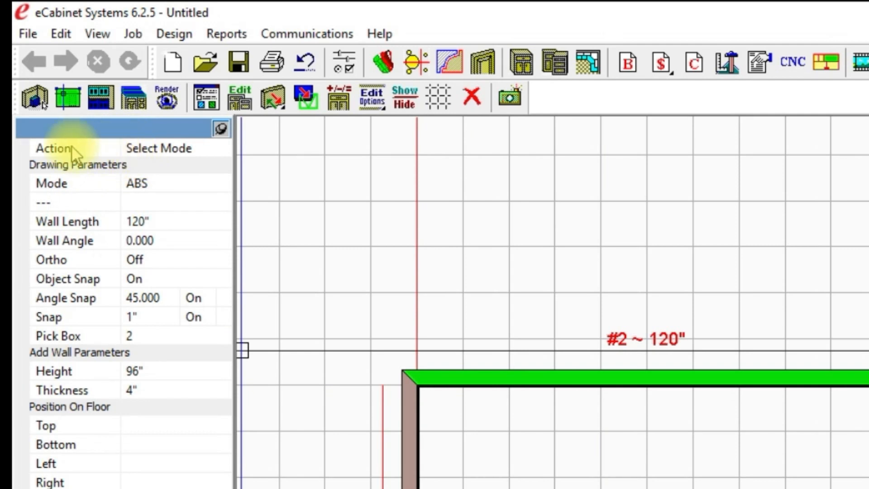
pyautogui.click(69, 97)
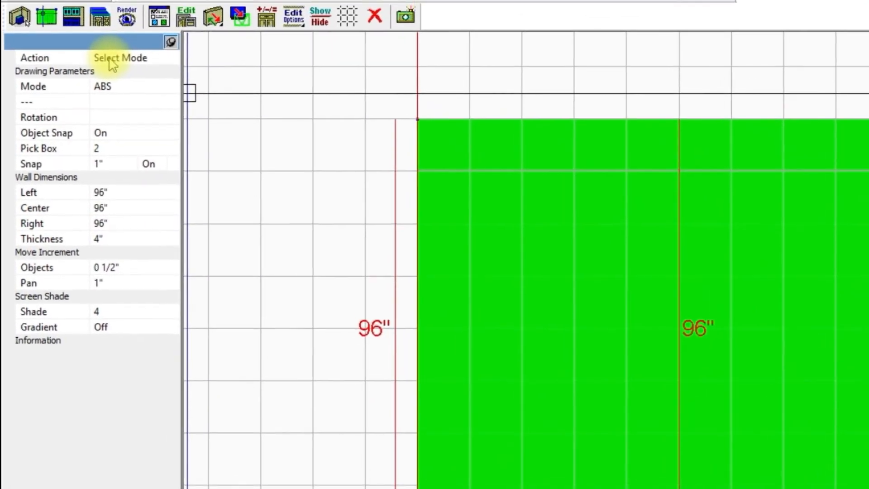
pyautogui.click(112, 59)
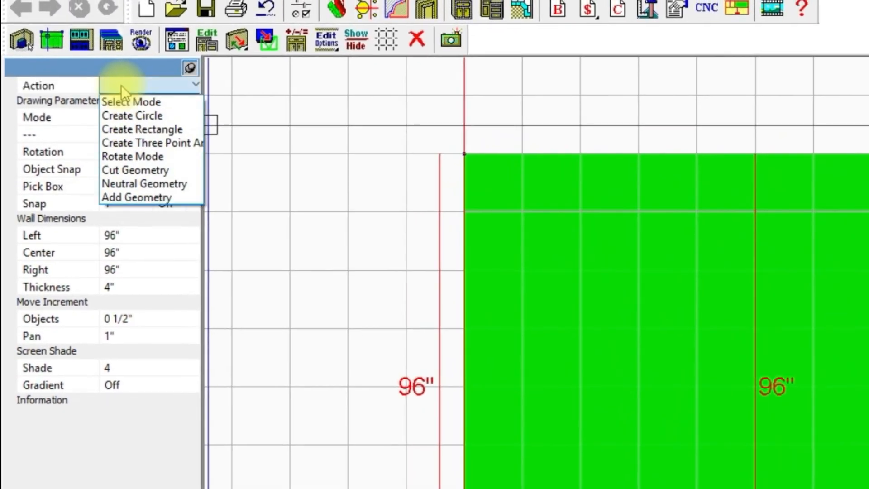
pyautogui.click(132, 130)
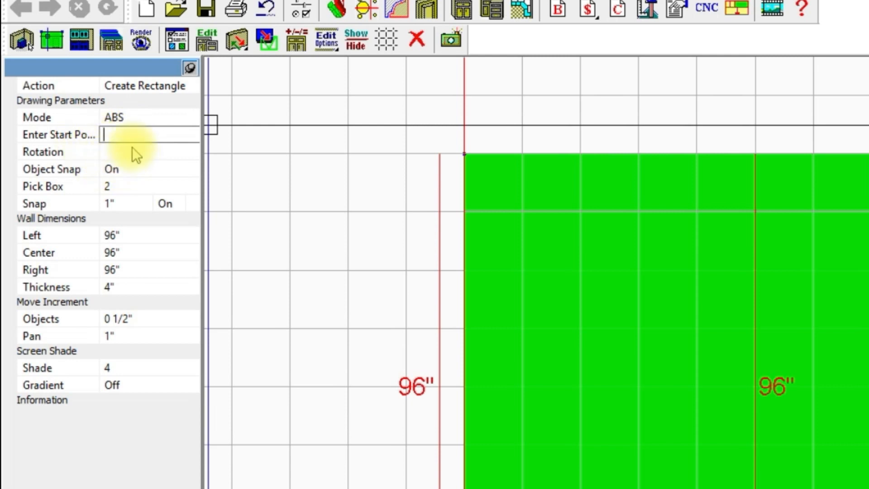
pyautogui.click(115, 132)
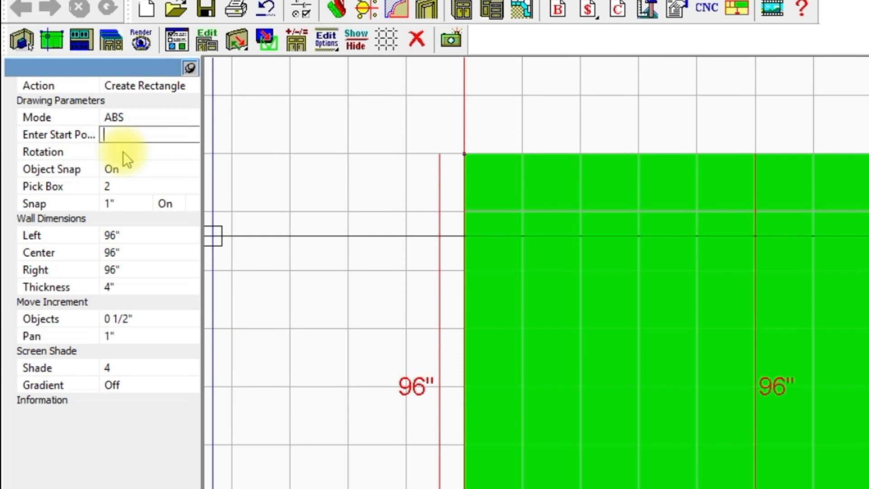
pyautogui.write('120')
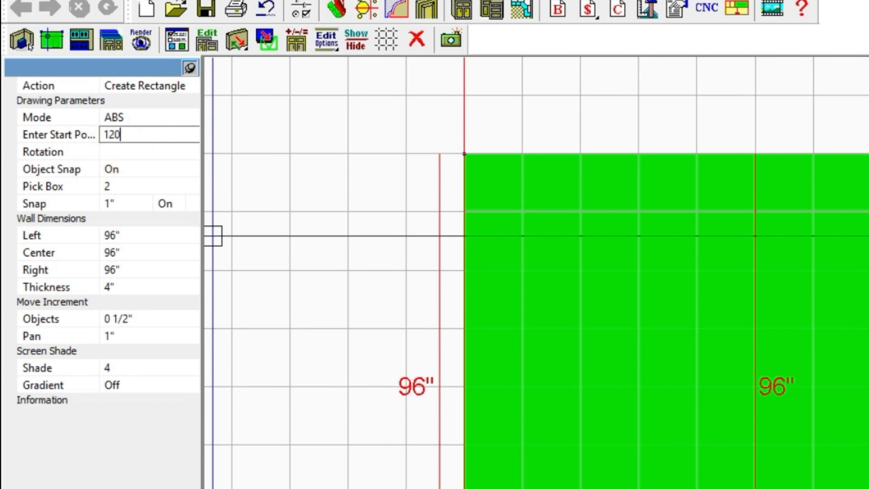
pyautogui.write('/2-28/2')
pyautogui.write(',')
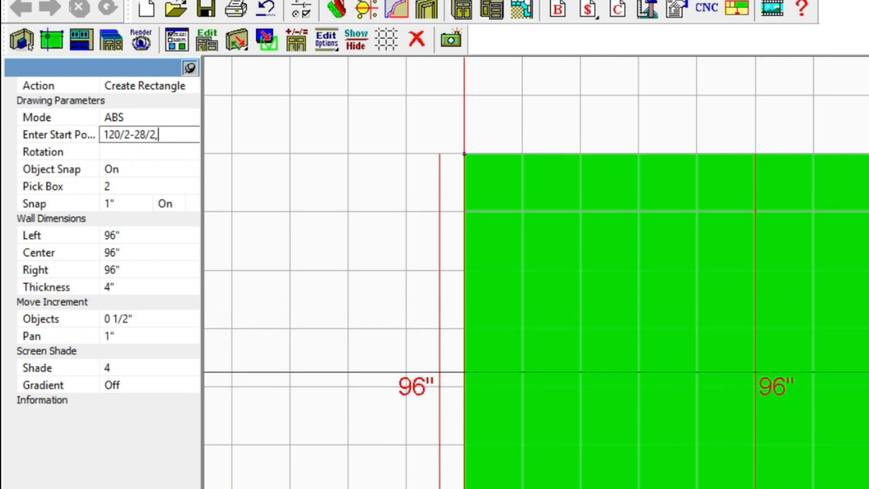
pyautogui.click(166, 135)
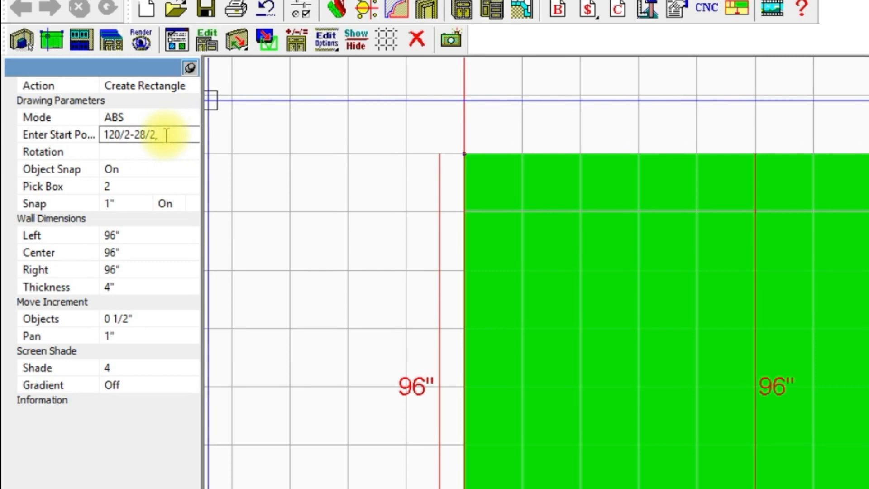
pyautogui.write('9')
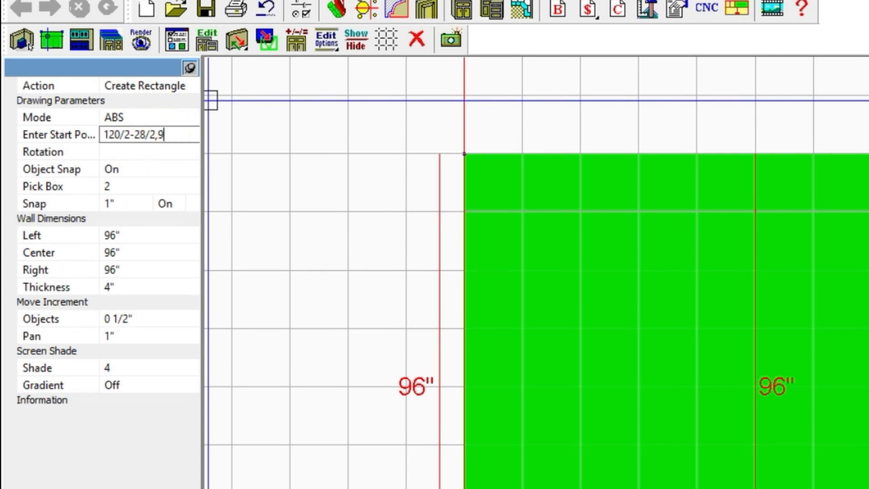
pyautogui.write('6-13')
pyautogui.press('Return')
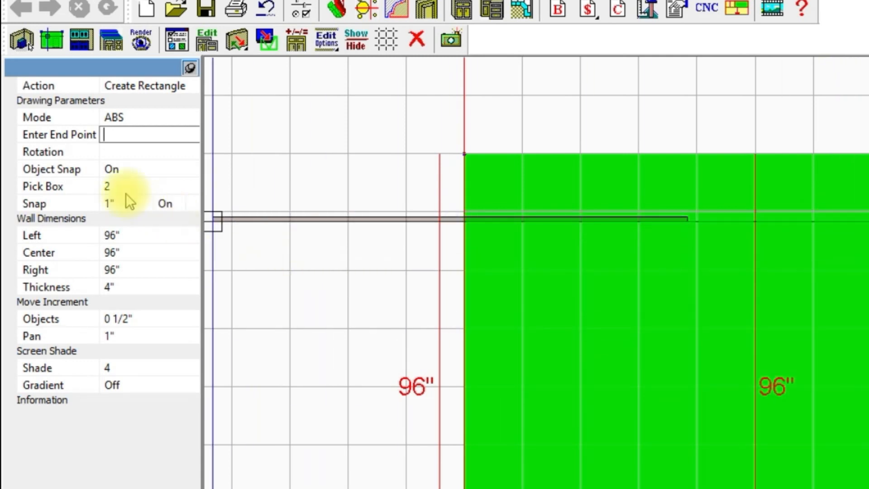
# Step: Complete the rectangle on wall #2 with the incremental (INC) end point 28,-42
pyautogui.click(114, 119)
pyautogui.click(115, 147)
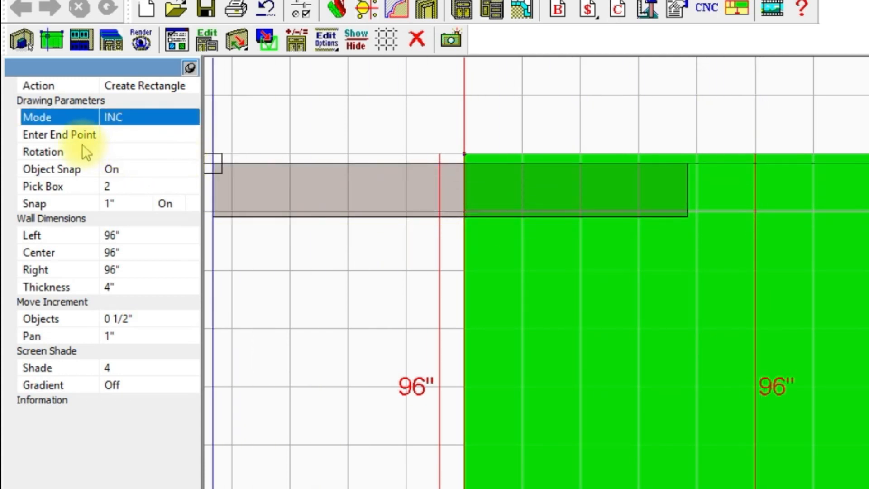
pyautogui.click(113, 134)
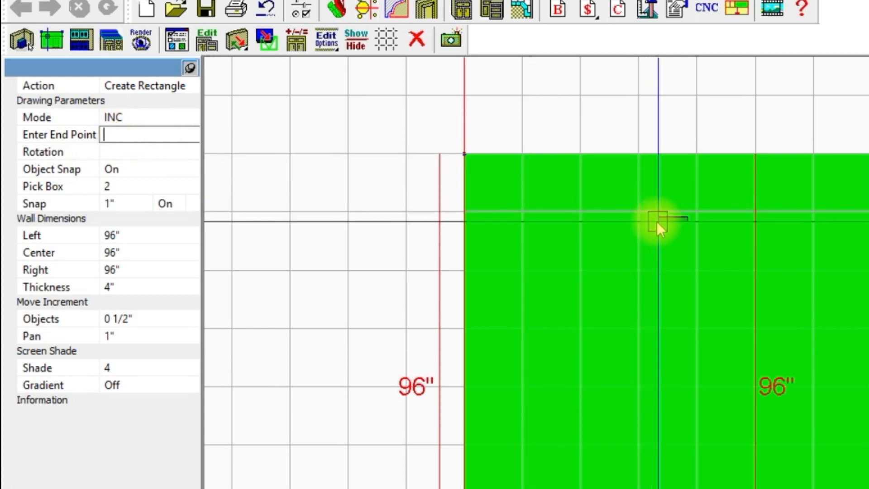
pyautogui.write('28')
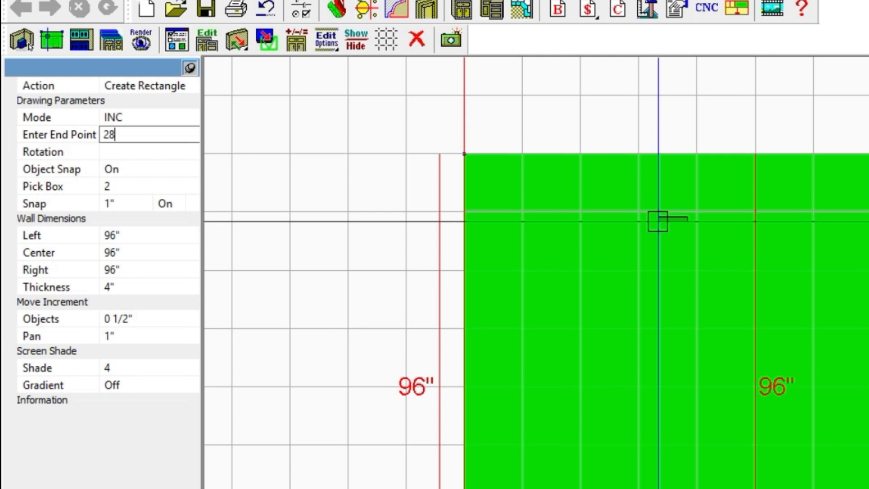
pyautogui.write(',-42')
pyautogui.press('Return')
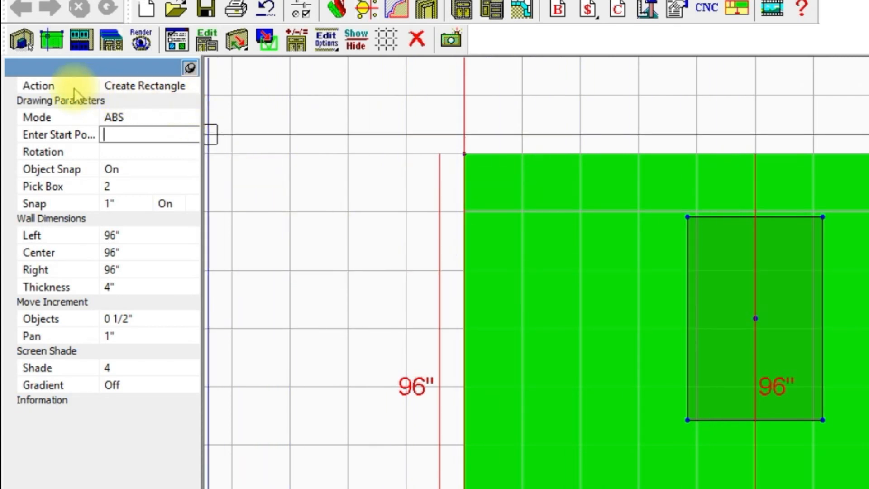
# Step: Select the 28" x 42" rectangle and apply Cut Geometry to make it an opening in the wall
pyautogui.click(165, 91)
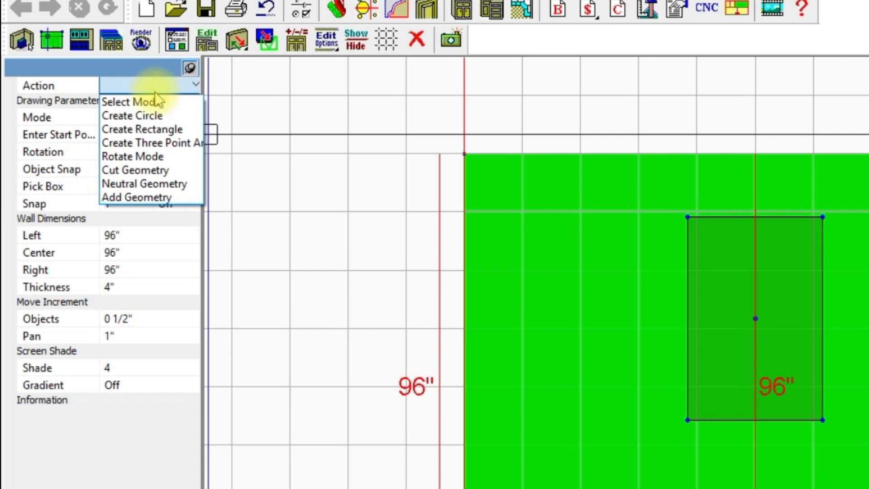
pyautogui.click(144, 108)
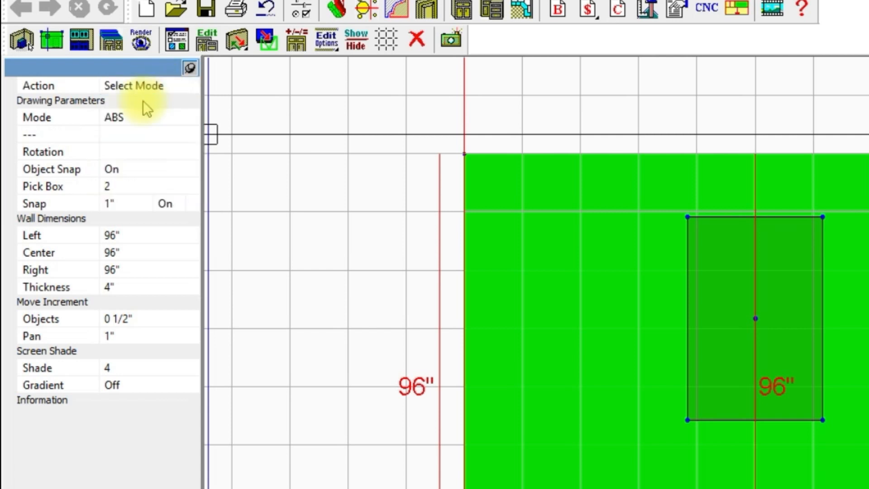
pyautogui.click(716, 259)
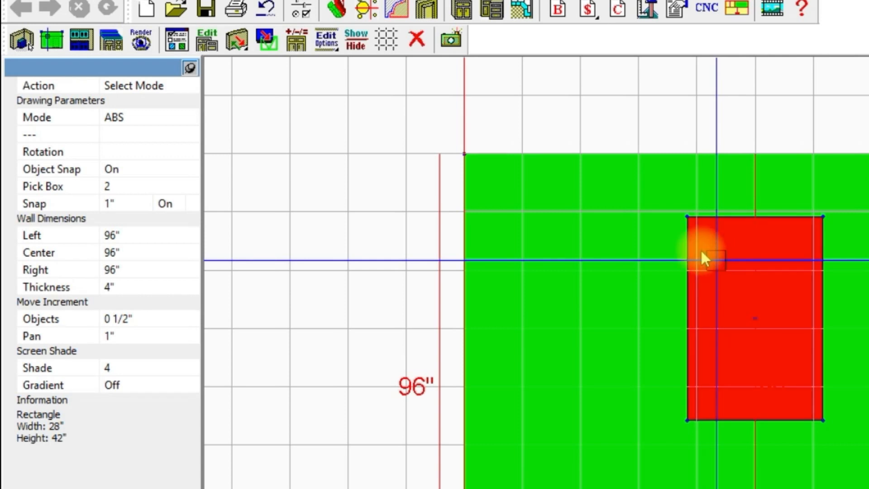
pyautogui.click(137, 88)
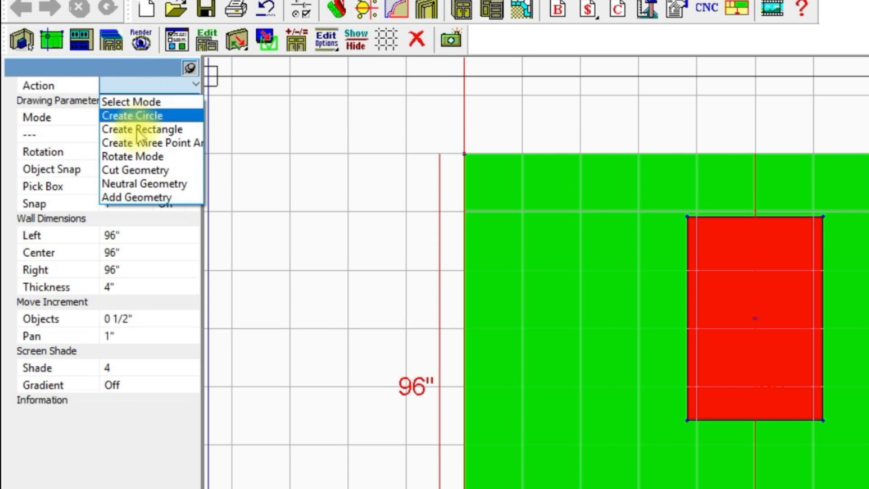
pyautogui.click(134, 170)
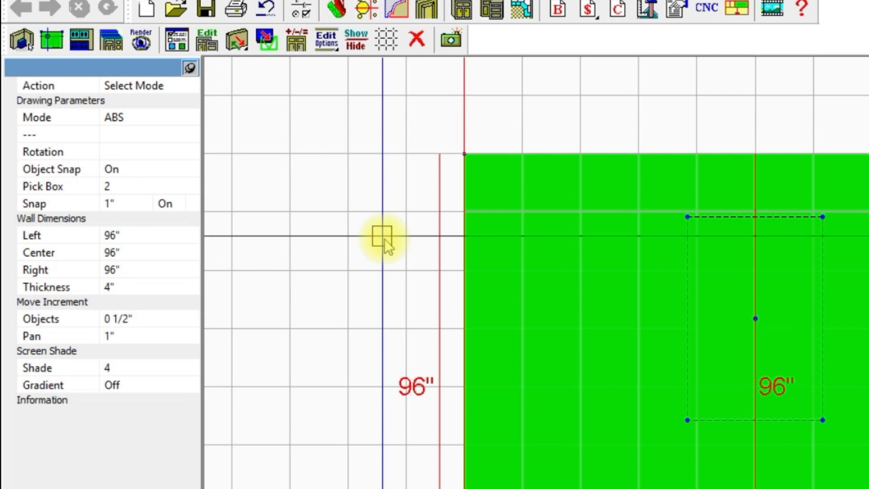
# Step: In the wall's elevation view, start defining a Window wall item with its outside image not applied
pyautogui.click(81, 40)
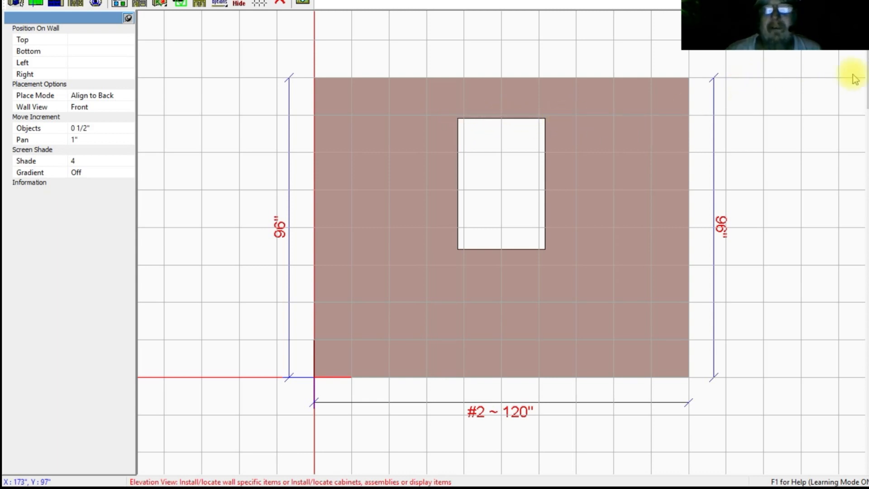
pyautogui.moveTo(867, 66)
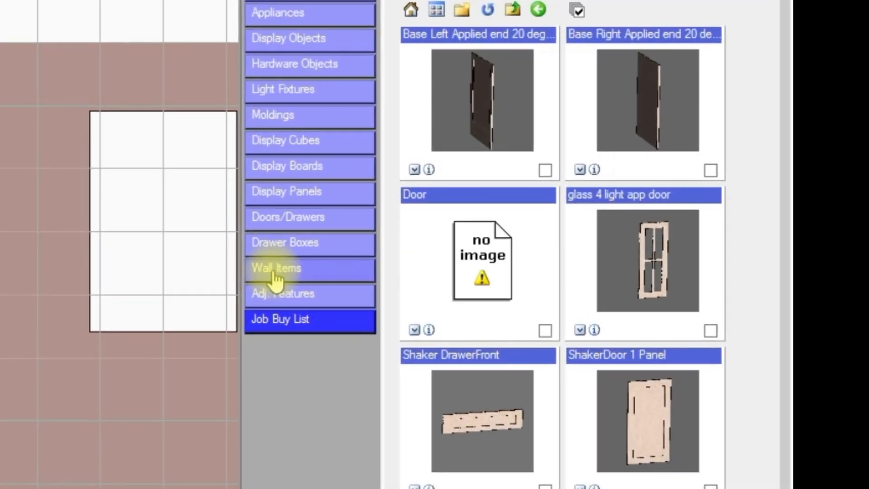
pyautogui.click(275, 276)
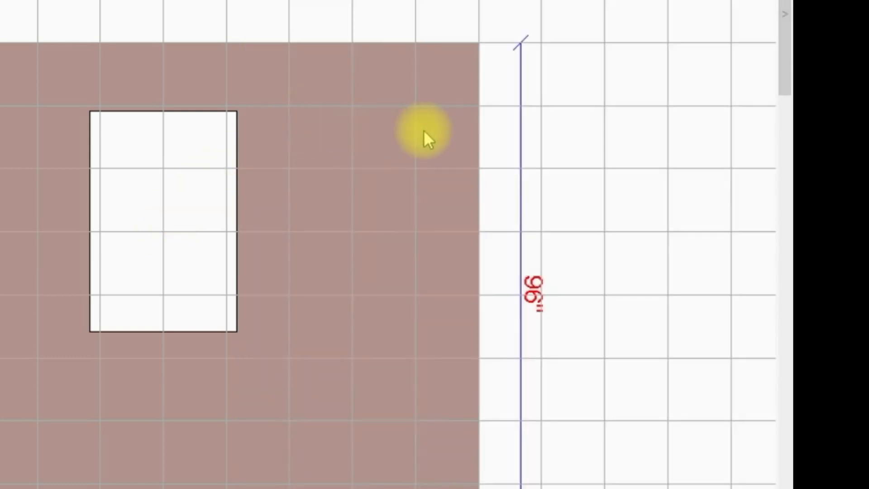
pyautogui.moveTo(791, 93)
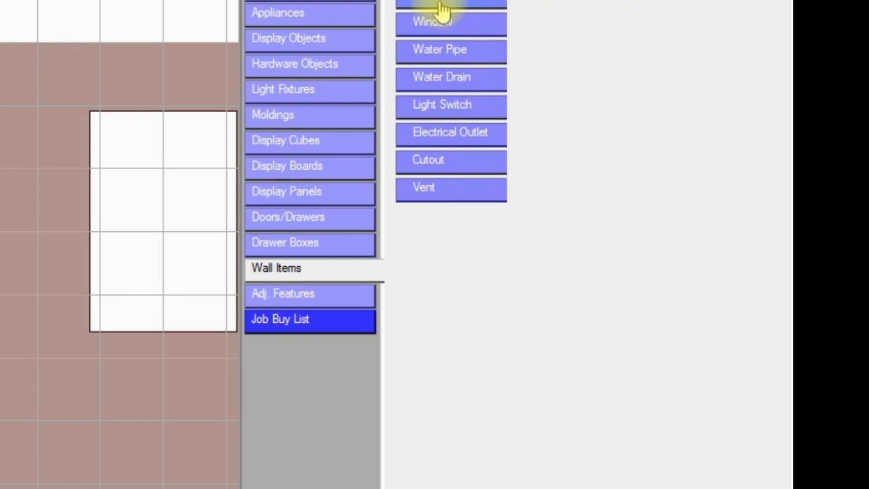
pyautogui.click(417, 23)
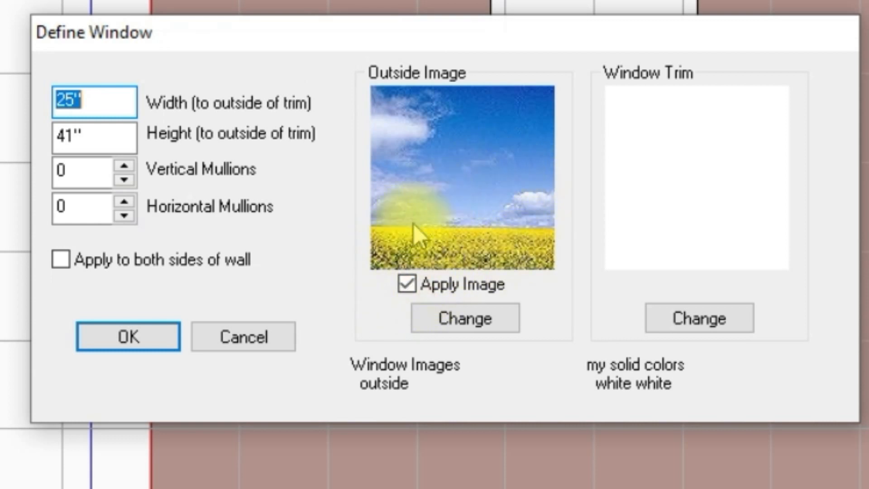
pyautogui.click(405, 284)
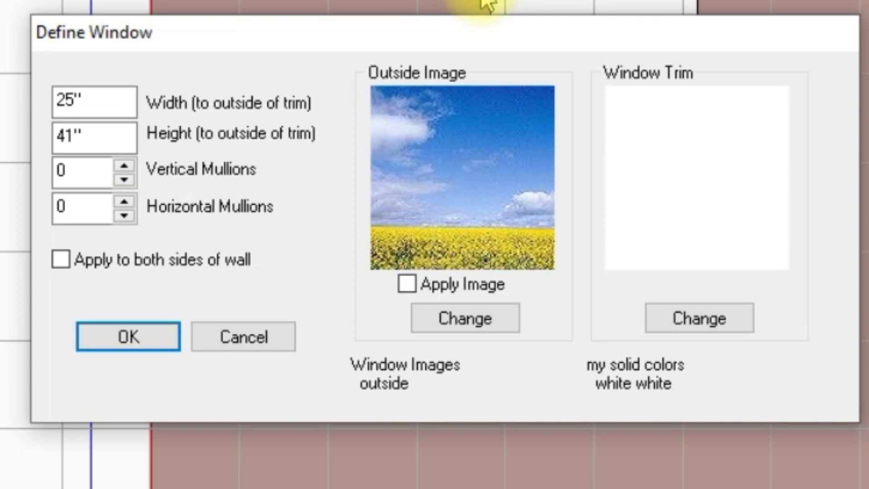
# Step: Set the window's width to 28 and height to 42, measured to the outside of trim
pyautogui.moveTo(461, 24); pyautogui.dragTo(599, 374)
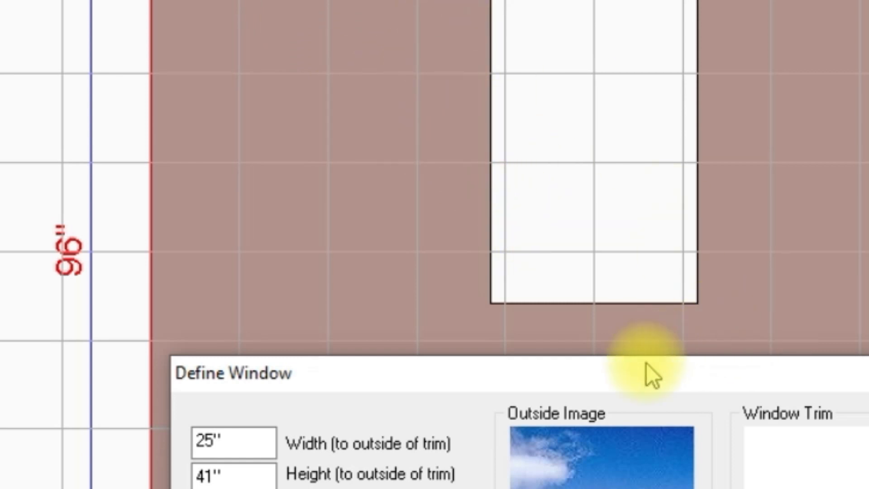
pyautogui.moveTo(631, 382); pyautogui.dragTo(868, 157)
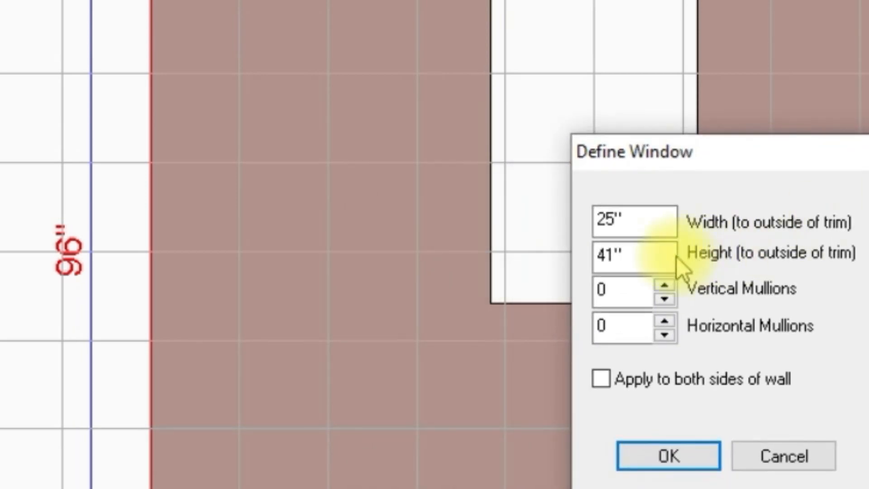
pyautogui.doubleClick(654, 219)
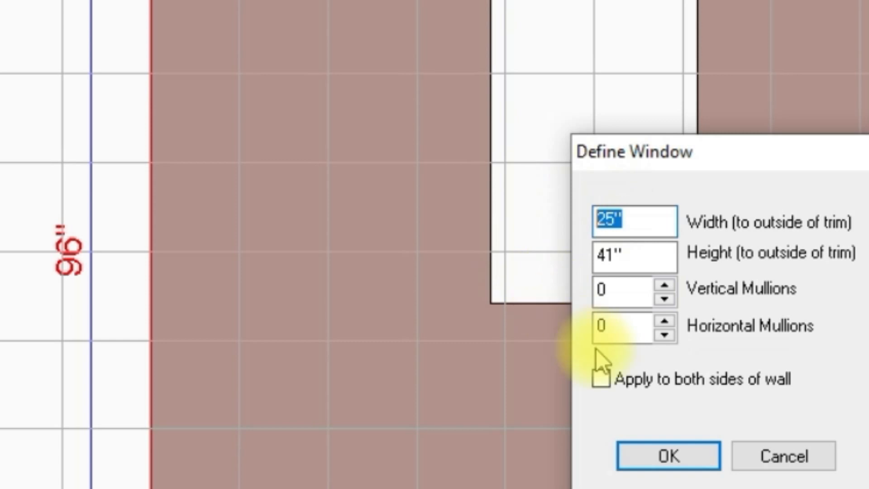
pyautogui.write('28')
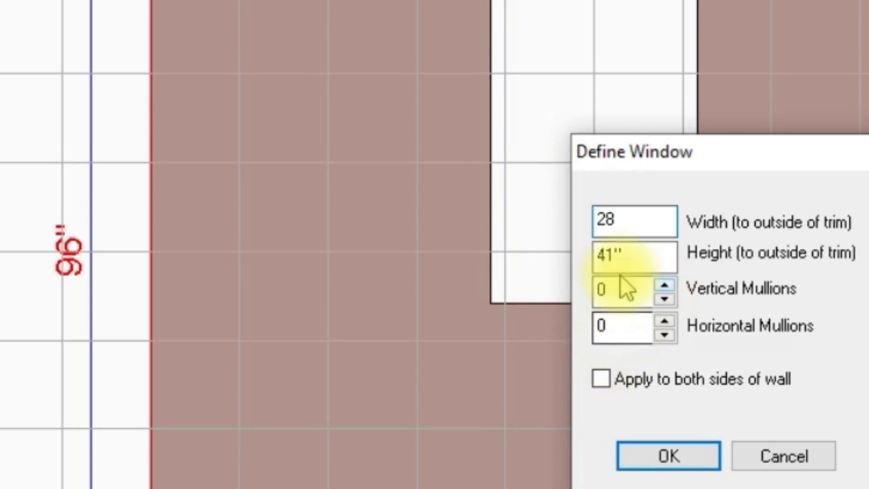
pyautogui.click(630, 262)
pyautogui.doubleClick(630, 262)
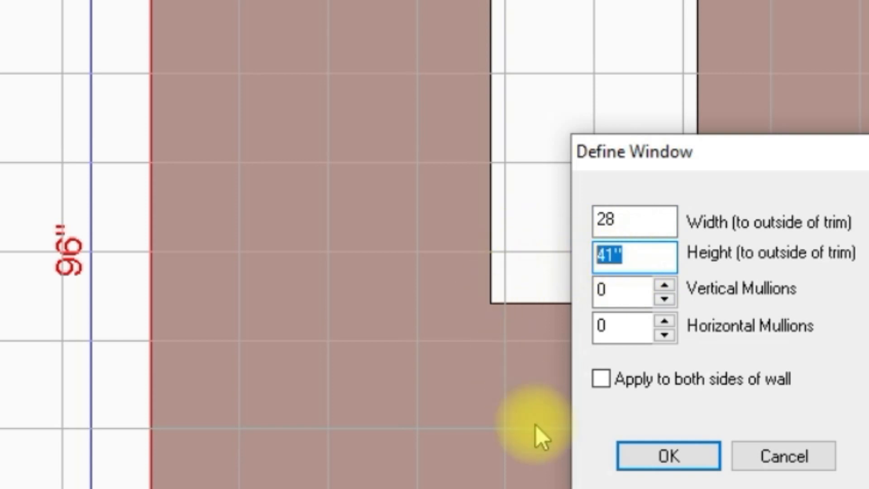
pyautogui.write('2')
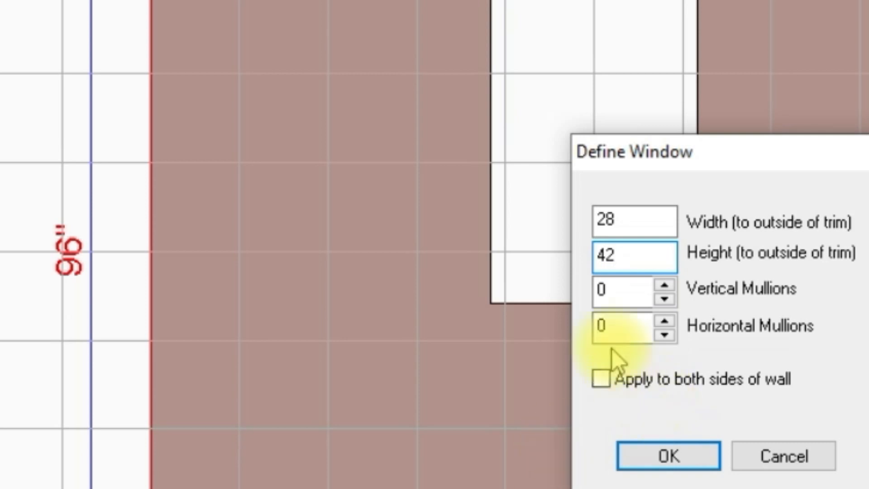
# Step: Give the window 2 vertical and 2 horizontal mullions
pyautogui.doubleClick(625, 291)
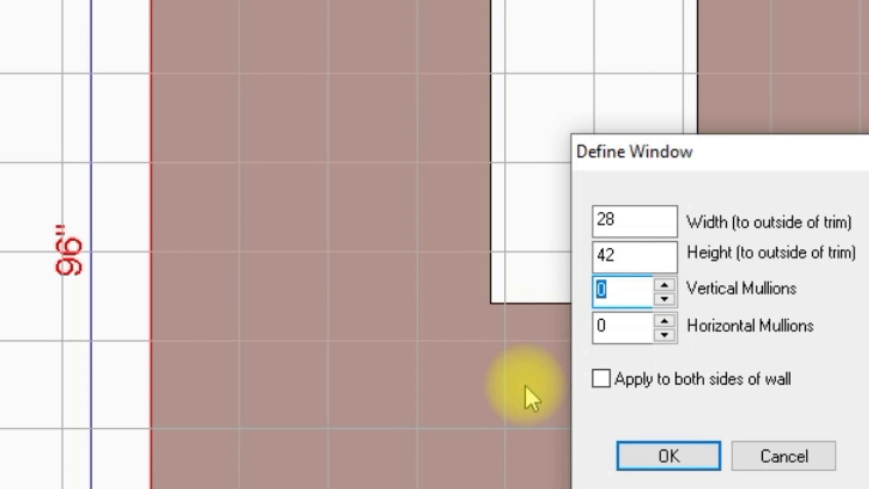
pyautogui.write('2')
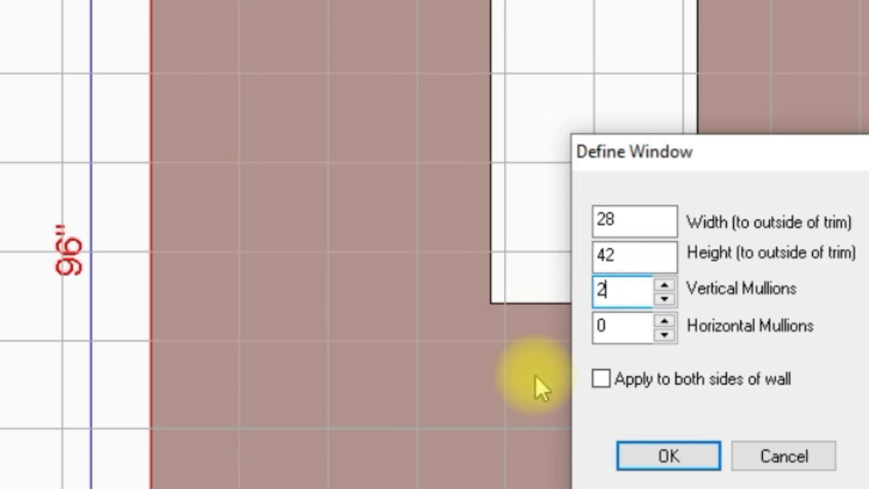
pyautogui.doubleClick(630, 334)
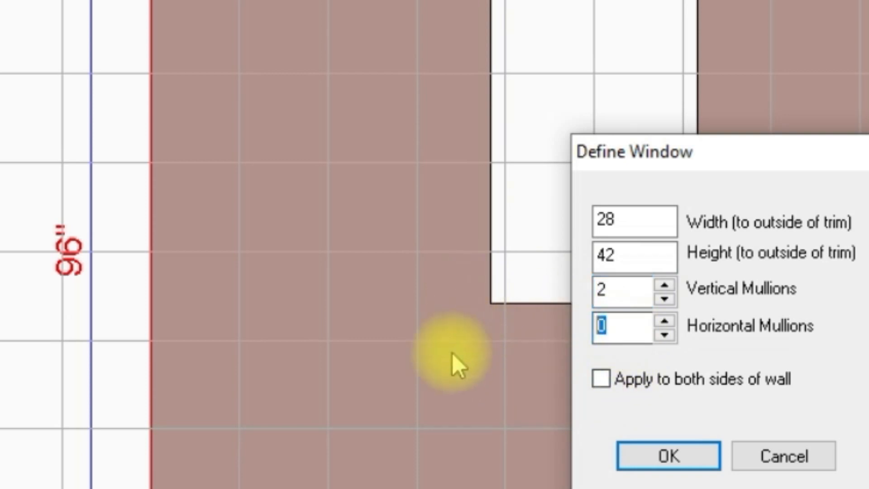
pyautogui.write('2')
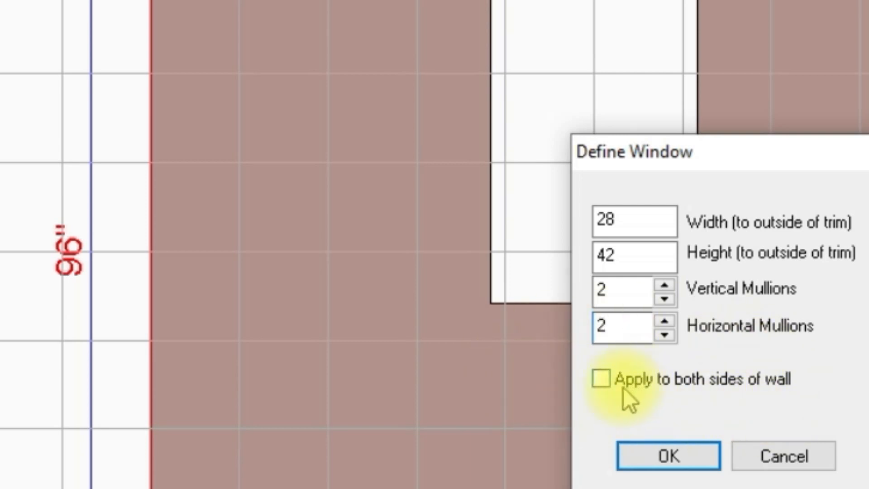
# Step: Finish the window definition without applying it to both wall sides and place one window on the wall, left of the opening
pyautogui.click(681, 456)
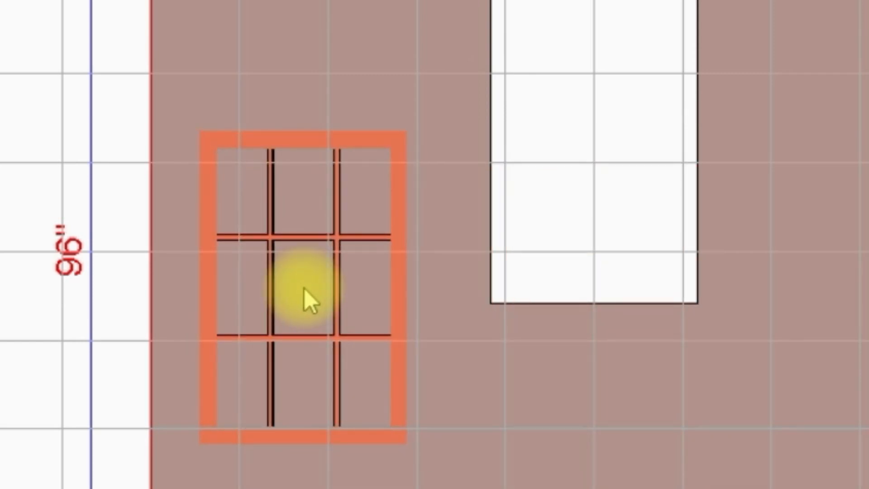
pyautogui.click(304, 290)
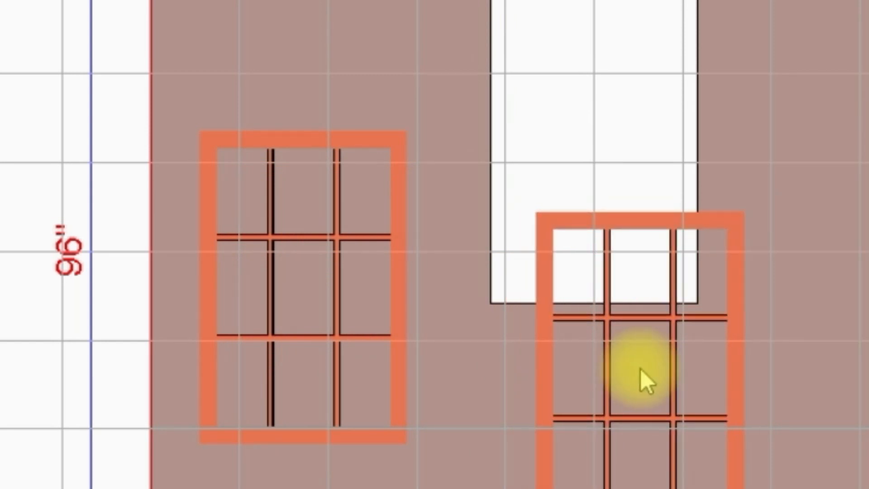
pyautogui.press('Escape')
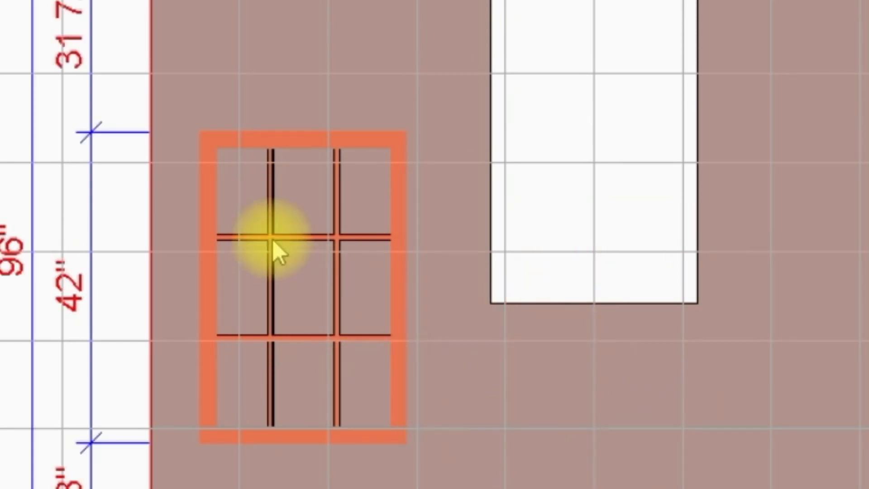
# Step: Select the placed window and set its top position on the wall to 13"
pyautogui.click(250, 138)
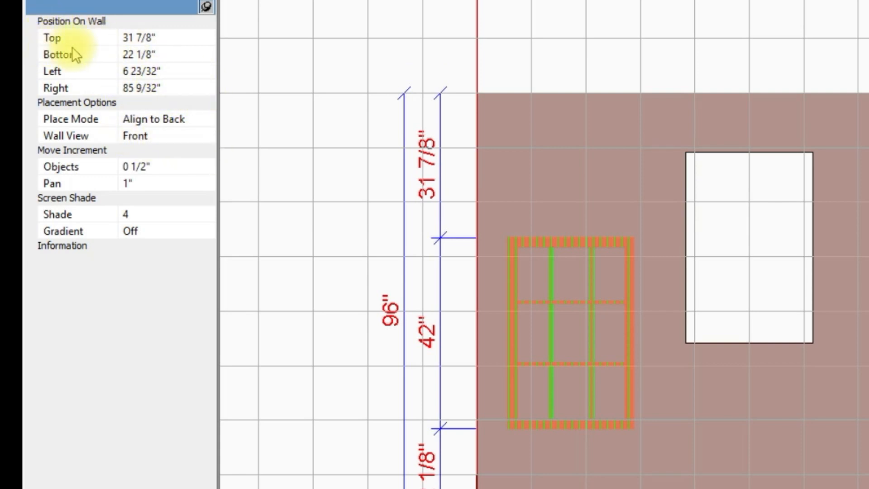
pyautogui.click(139, 38)
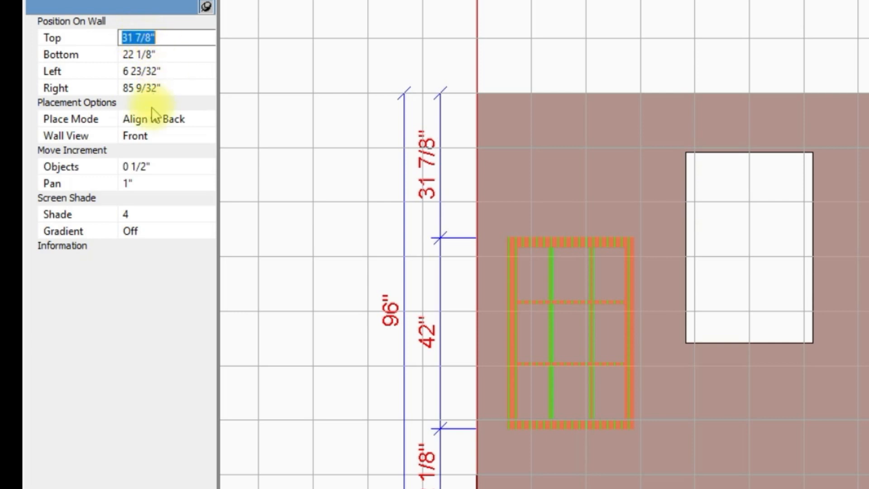
pyautogui.write('13')
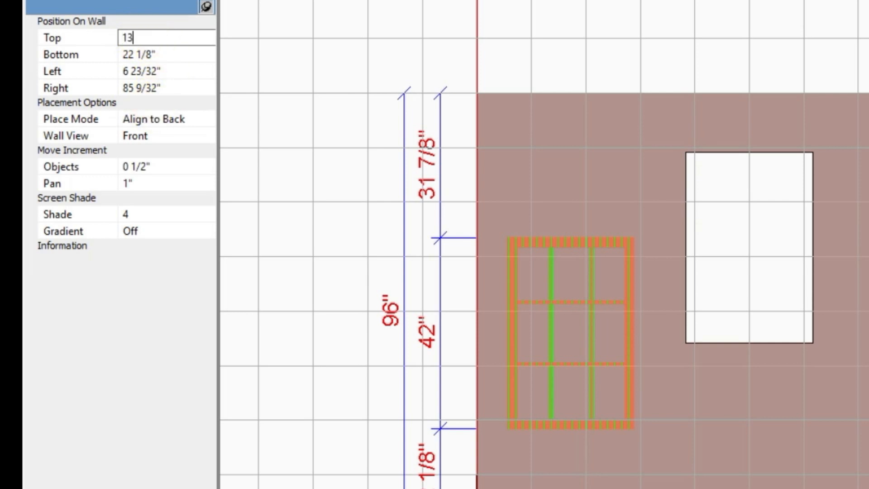
pyautogui.press('Return')
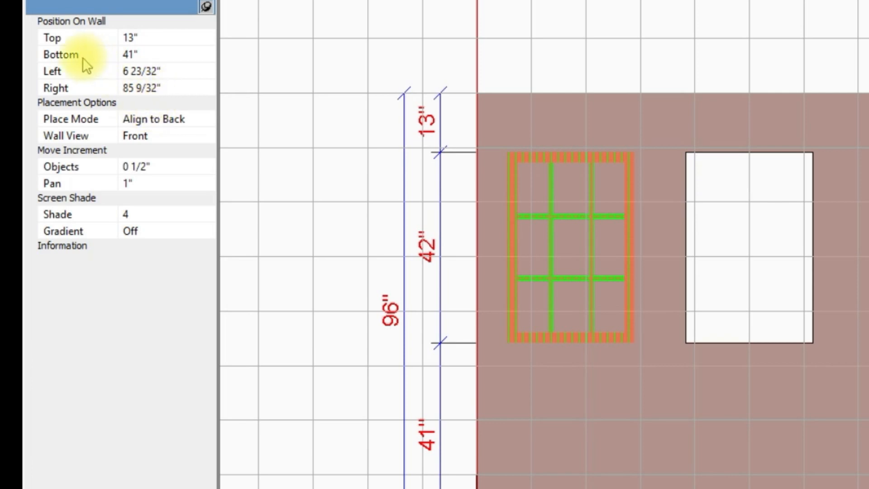
# Step: Try to centre the window horizontally by setting its left position to 120/2/28/2
pyautogui.click(132, 72)
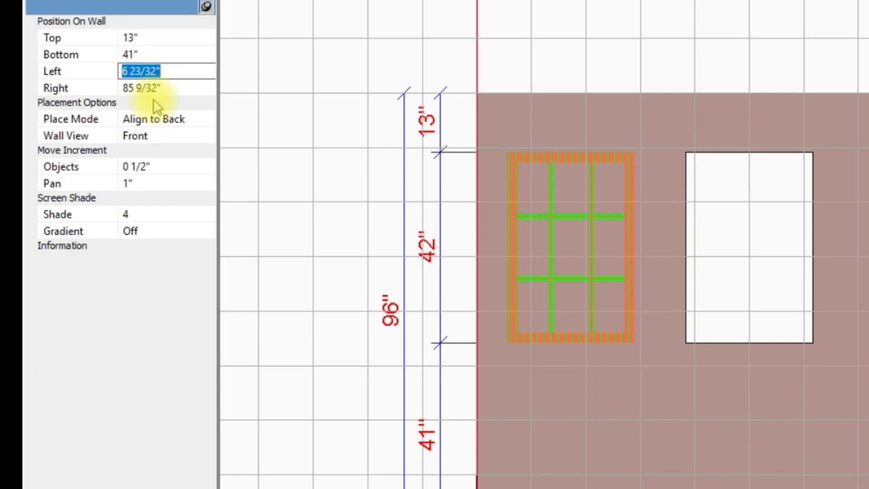
pyautogui.write('12')
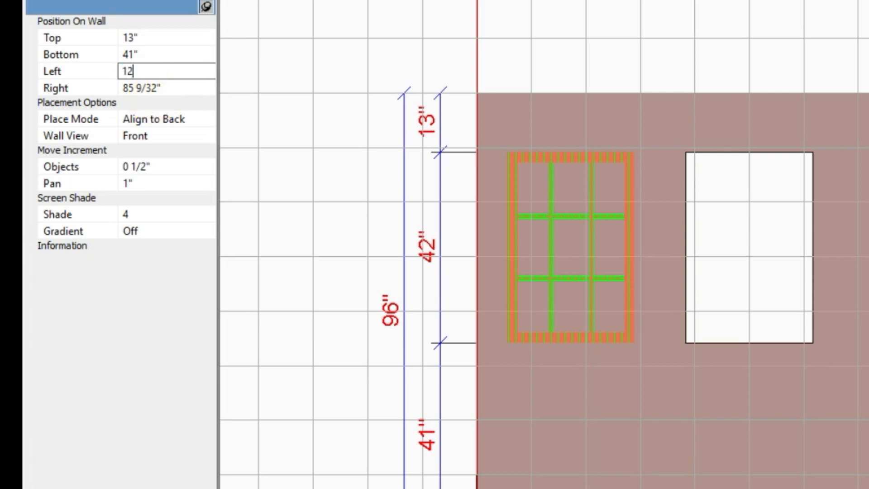
pyautogui.write('0/2/28/2')
pyautogui.press('Return')
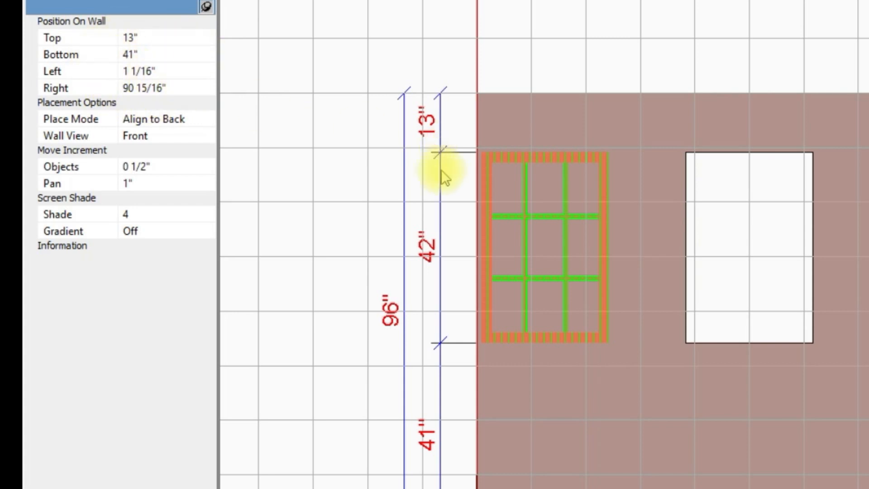
# Step: Centre the window over the wall opening by setting its left position to 120/2-28/2
pyautogui.click(168, 72)
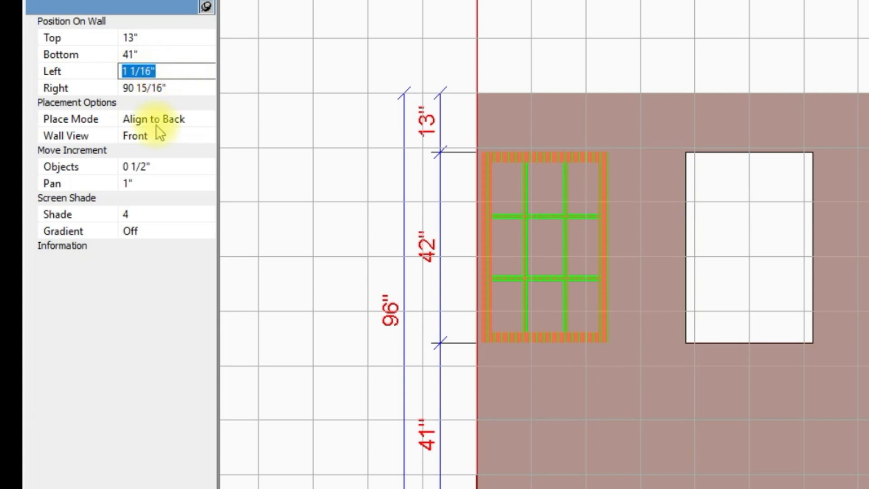
pyautogui.write('120')
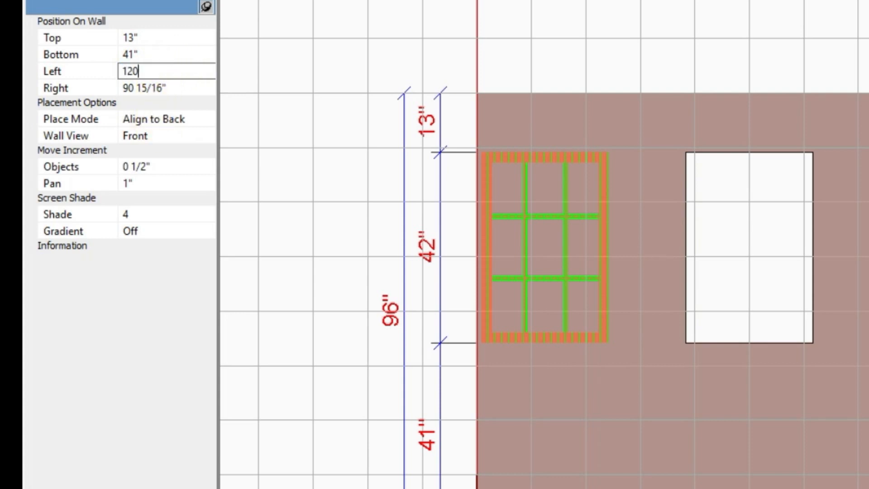
pyautogui.write('-2')
pyautogui.press('BackSpace')
pyautogui.press('BackSpace')
pyautogui.press('BackSpace')
pyautogui.press('BackSpace')
pyautogui.press('BackSpace')
pyautogui.write('120-')
pyautogui.press('BackSpace')
pyautogui.press('BackSpace')
pyautogui.press('BackSpace')
pyautogui.press('BackSpace')
pyautogui.write('120/2-28/2')
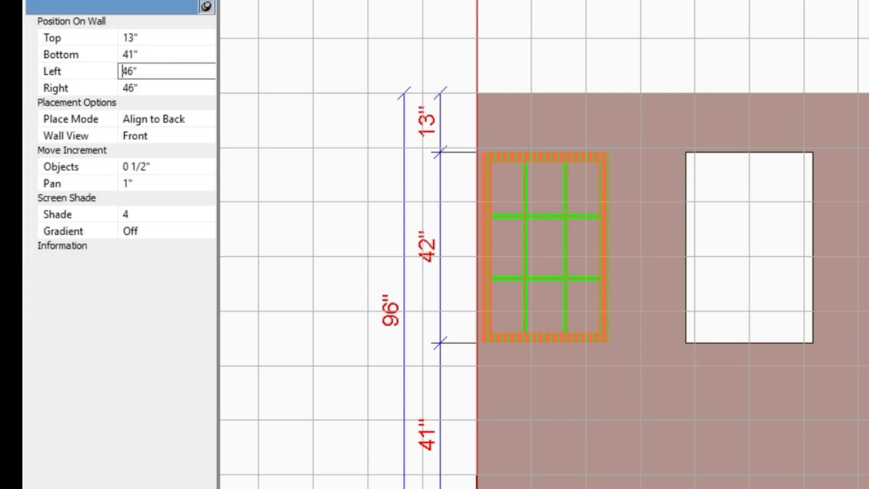
pyautogui.press('Return')
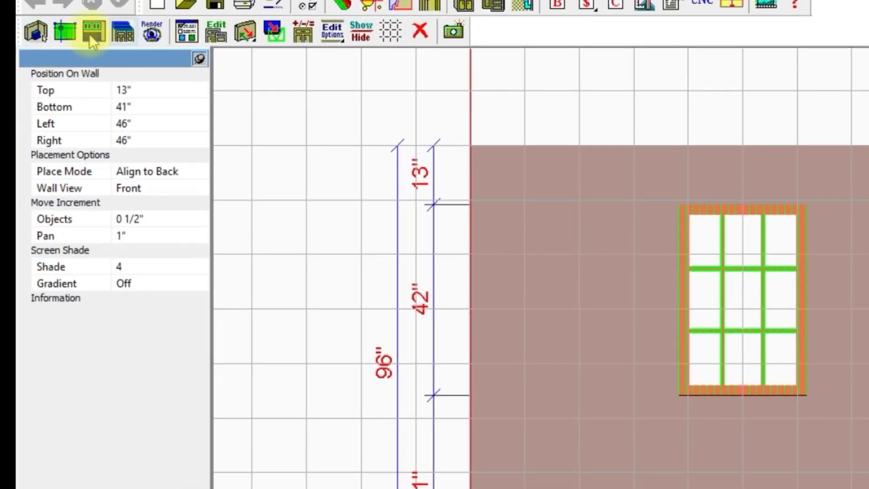
# Step: Inspect the window in wall #2 from a 3D view of the room, and return to the floor plan
pyautogui.click(41, 32)
pyautogui.moveTo(652, 420); pyautogui.dragTo(623, 292)
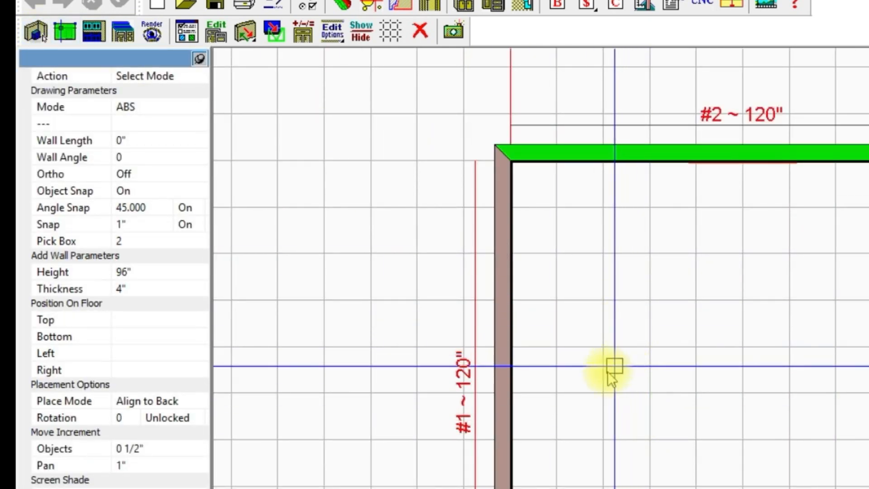
pyautogui.moveTo(639, 398); pyautogui.dragTo(627, 360, button='middle')
pyautogui.moveTo(667, 272); pyautogui.dragTo(681, 381, button='middle')
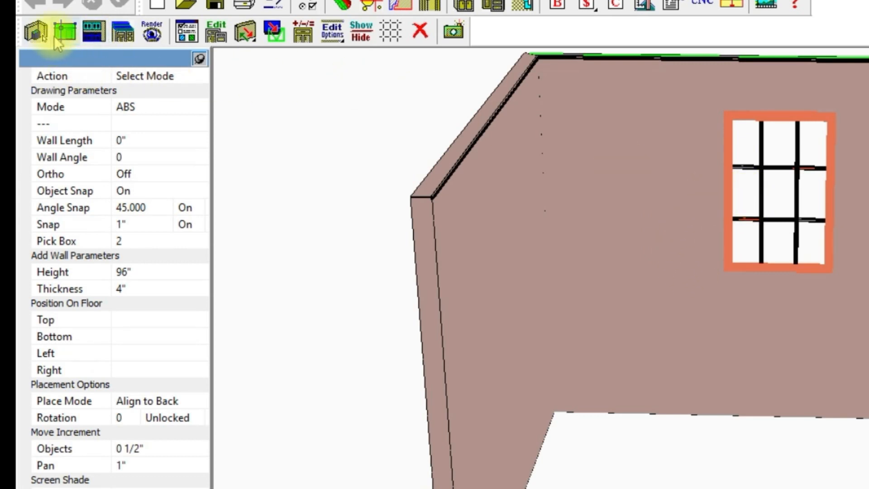
pyautogui.click(45, 40)
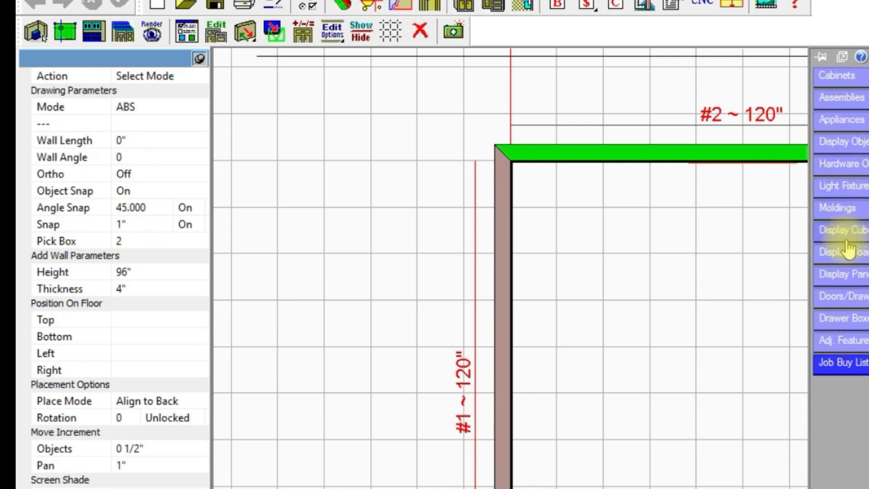
# Step: Place one round light fixture outside the room, behind wall #2 near its midpoint
pyautogui.click(844, 190)
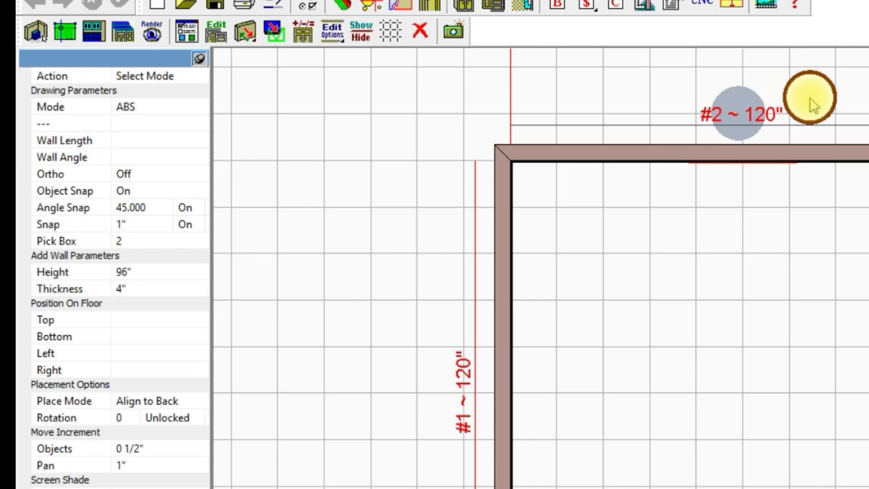
pyautogui.click(810, 98)
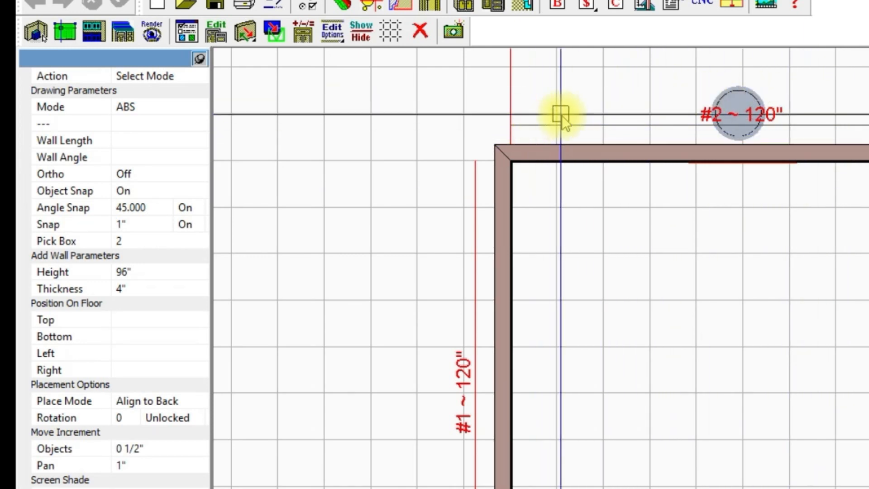
pyautogui.click(495, 138)
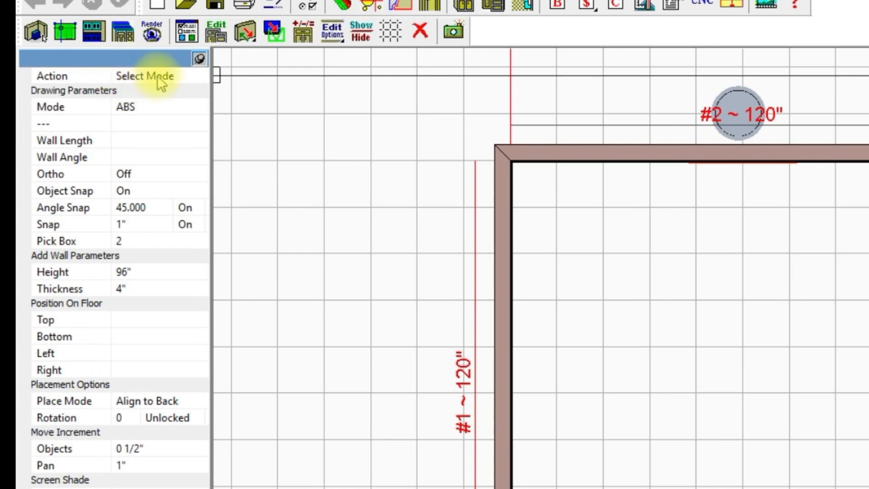
# Step: Select the light fixture together with wall #2 and associate the fixture to the wall
pyautogui.click(737, 107)
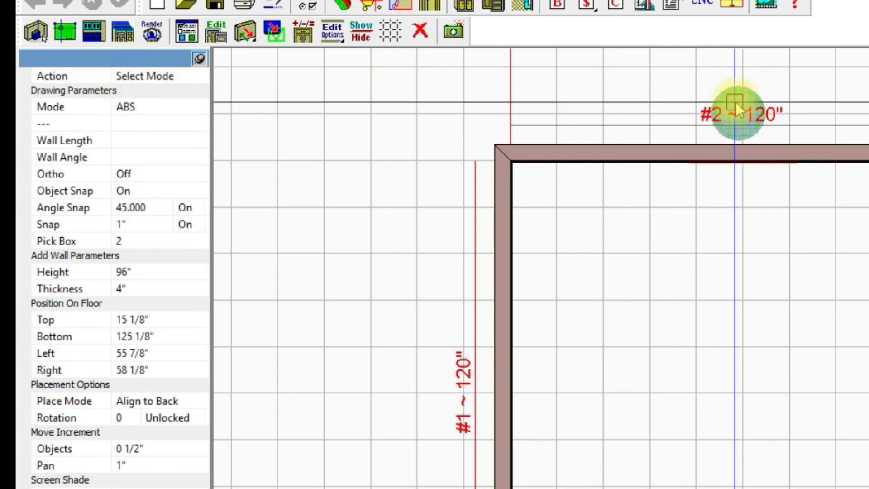
pyautogui.click(785, 152)
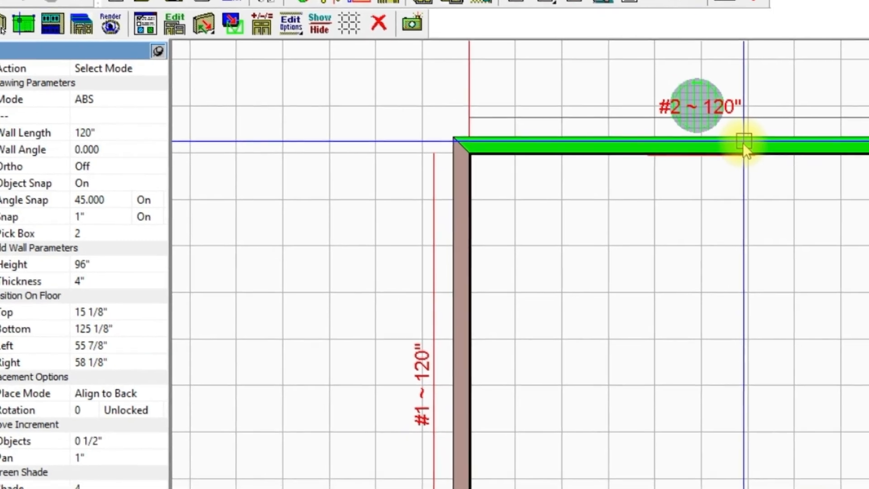
pyautogui.rightClick(785, 151)
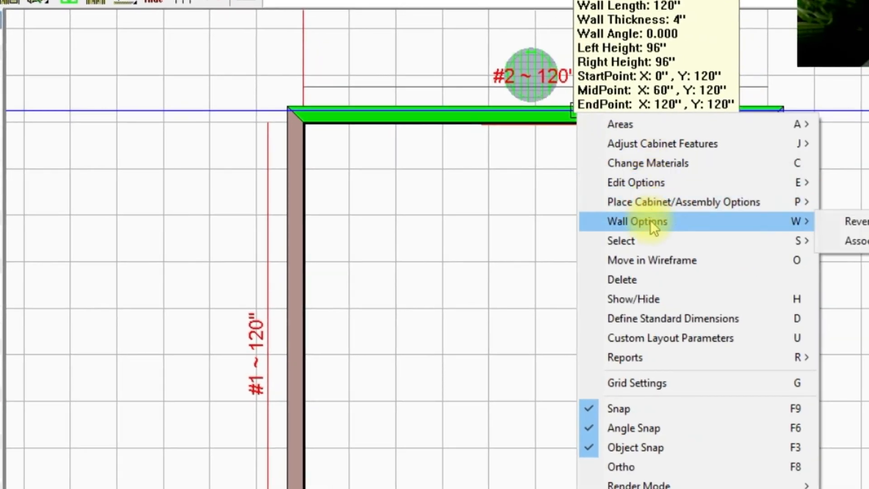
pyautogui.moveTo(855, 241)
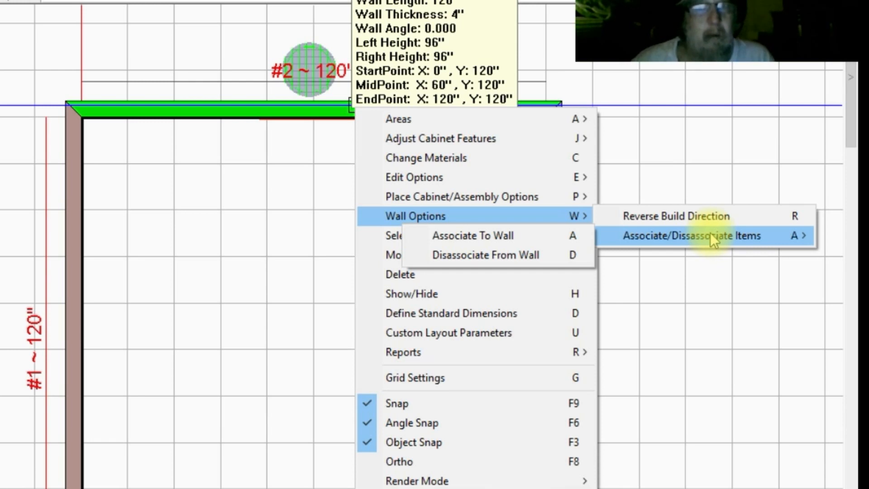
pyautogui.click(481, 238)
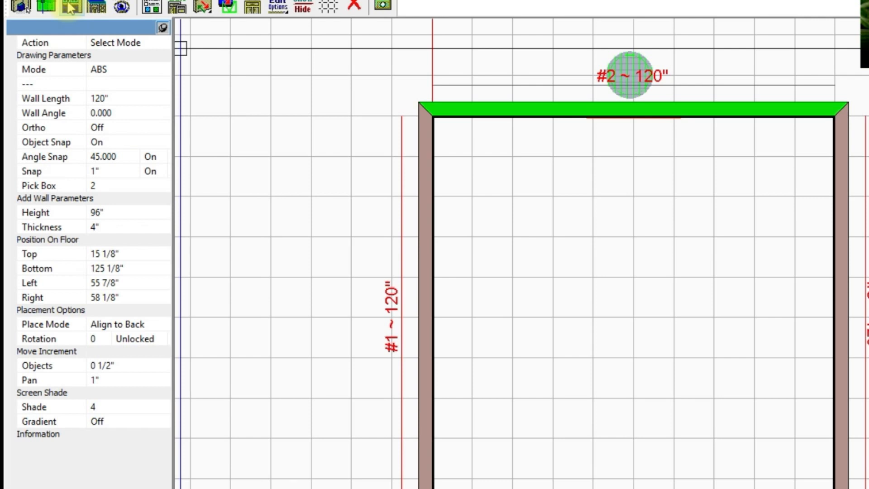
# Step: In wall #2's elevation view, select the light fixture and nudge it up to a top position of -2"
pyautogui.click(70, 7)
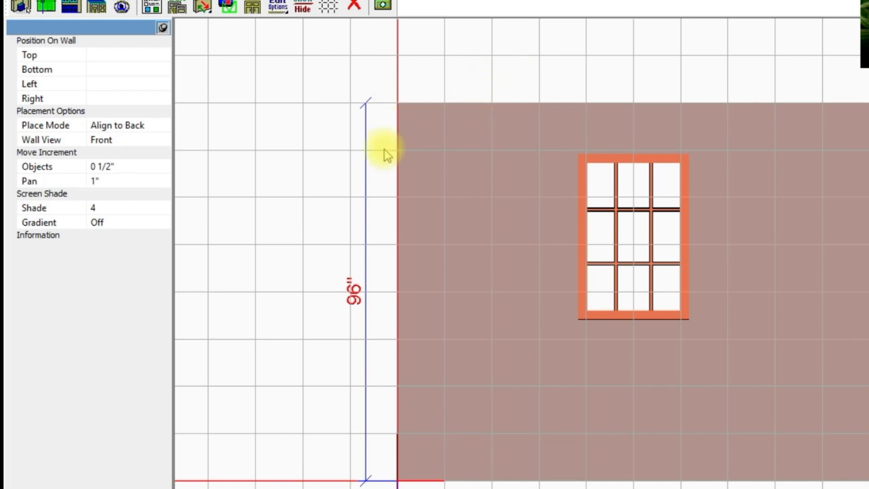
pyautogui.rightClick(512, 129)
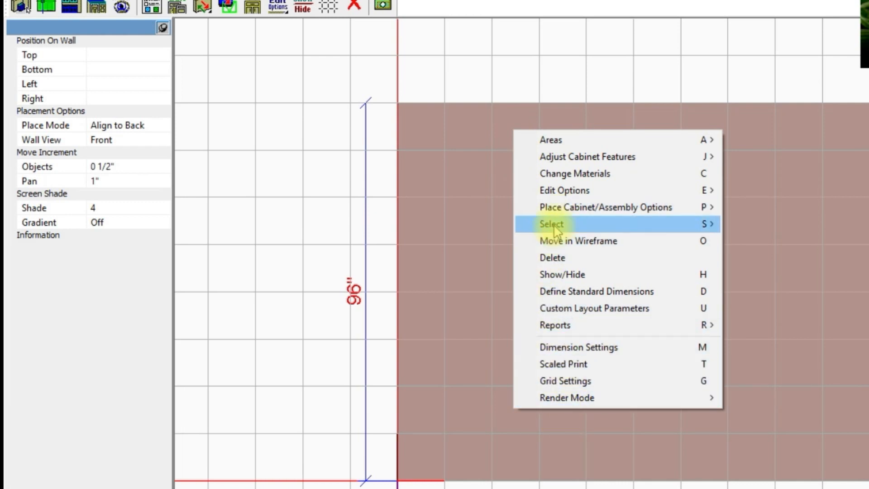
pyautogui.moveTo(556, 229)
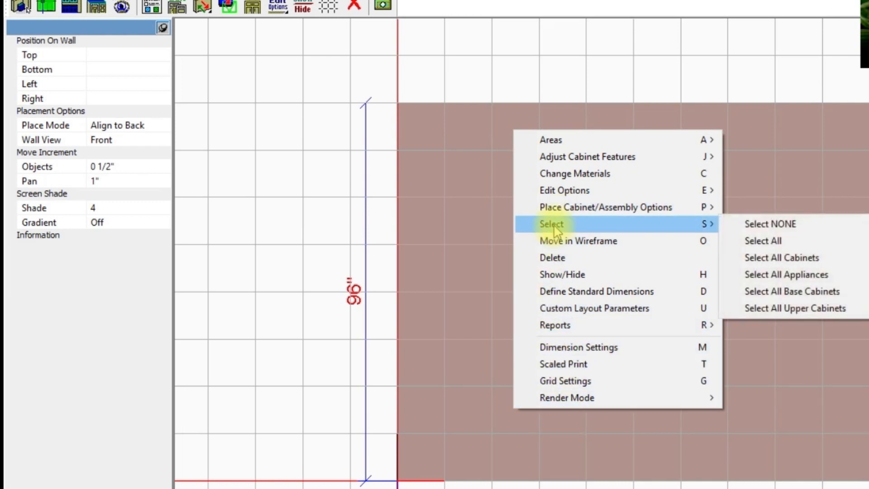
pyautogui.click(765, 242)
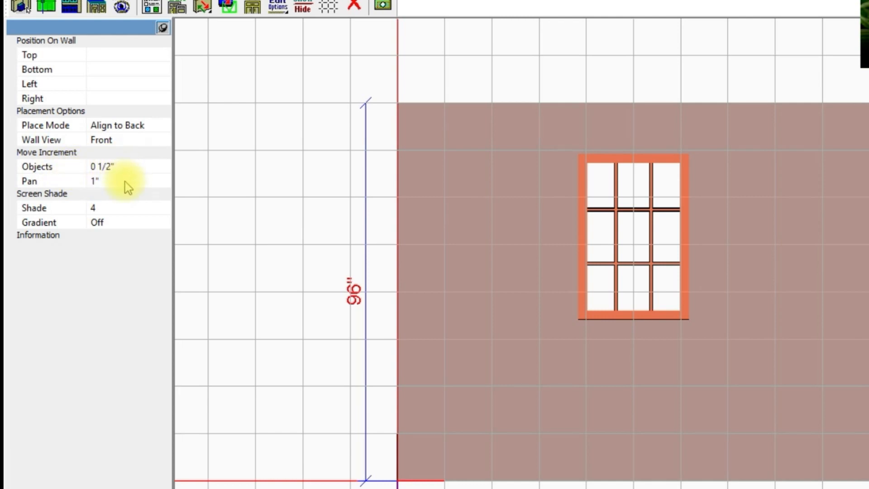
pyautogui.press('Tab')
pyautogui.press('Up')
pyautogui.press('Up')
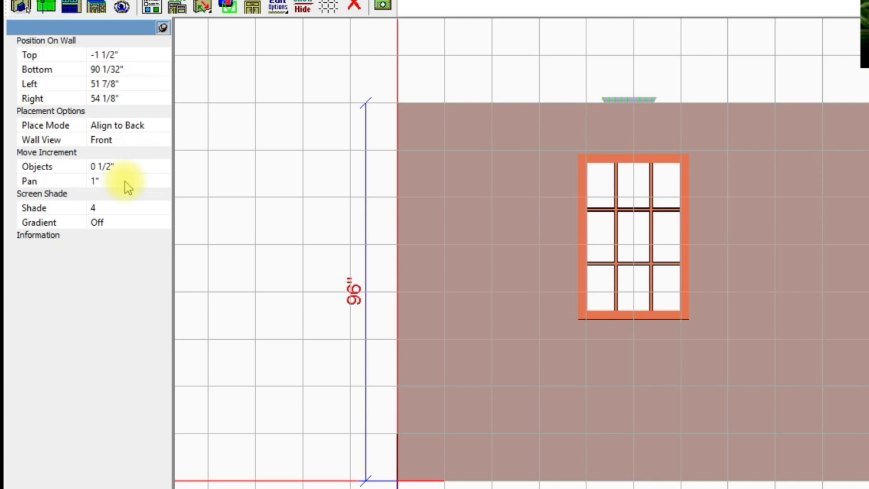
pyautogui.press('Up')
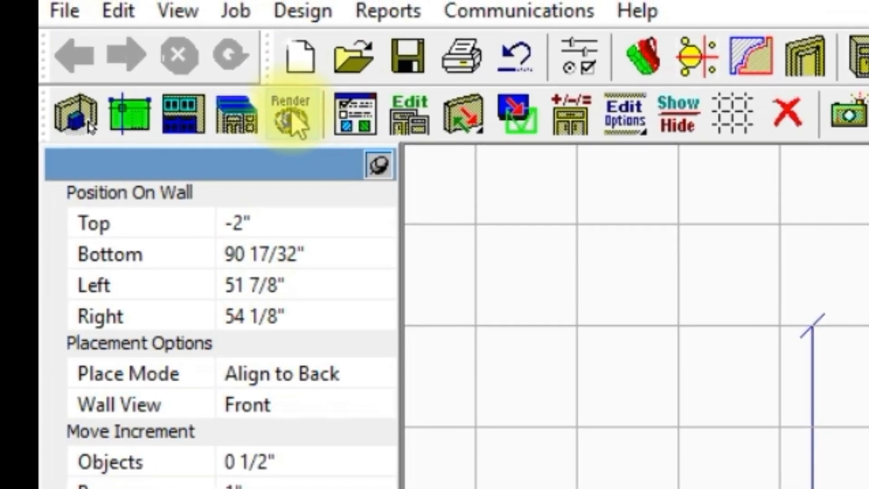
# Step: Render the room and examine the light falling through the window in Presentation View, then leave that view
pyautogui.click(290, 118)
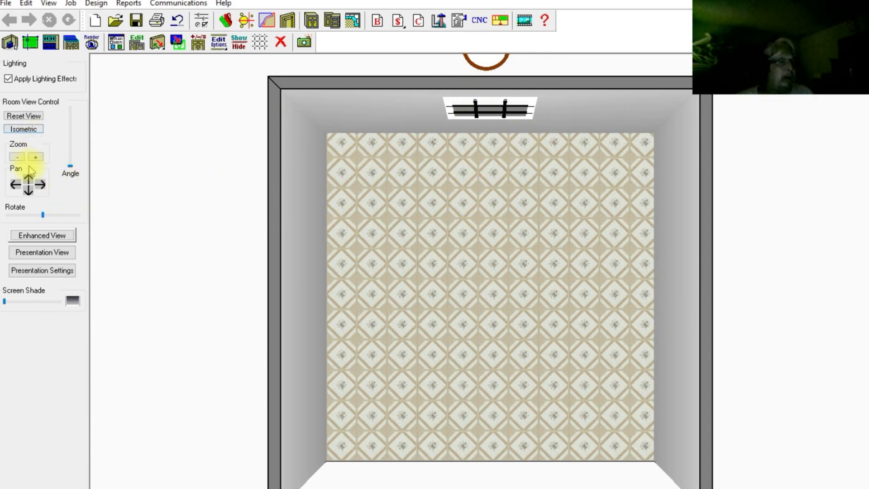
pyautogui.click(38, 235)
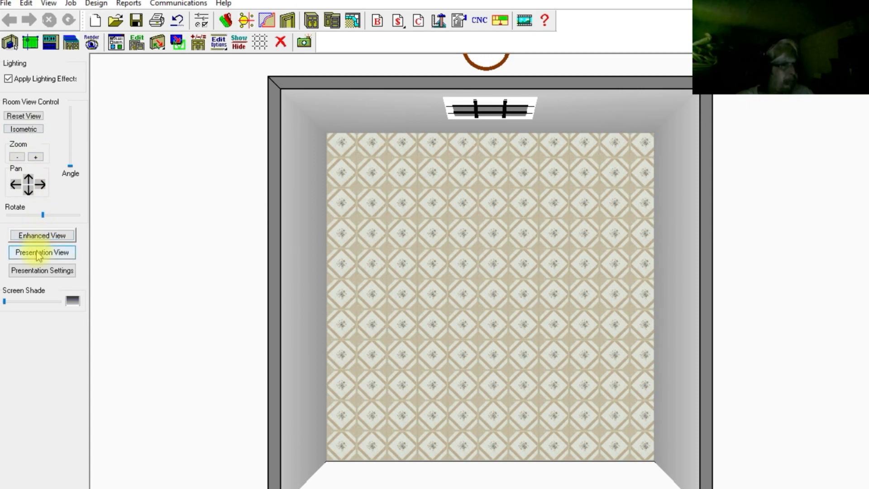
pyautogui.click(38, 253)
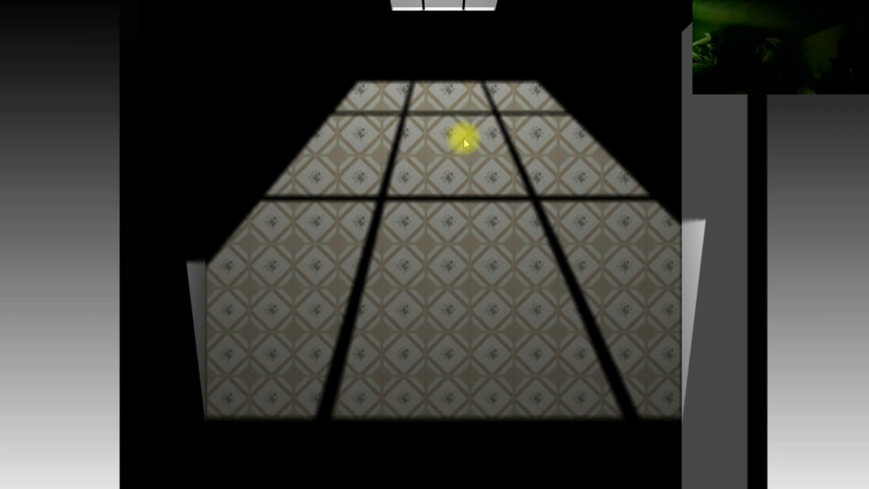
pyautogui.press('Escape')
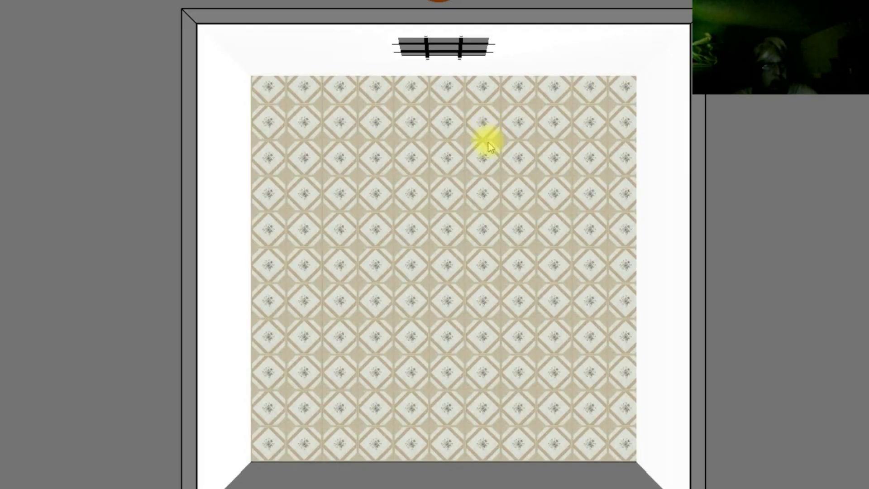
# Step: Reframe the overhead view to include the light fixture behind the window wall and render the room in Presentation View
pyautogui.scroll(2, 492, 136)
pyautogui.keyDown('ctrl'); pyautogui.moveTo(492, 135); pyautogui.dragTo(491, 55, button='middle'); pyautogui.keyUp('ctrl')
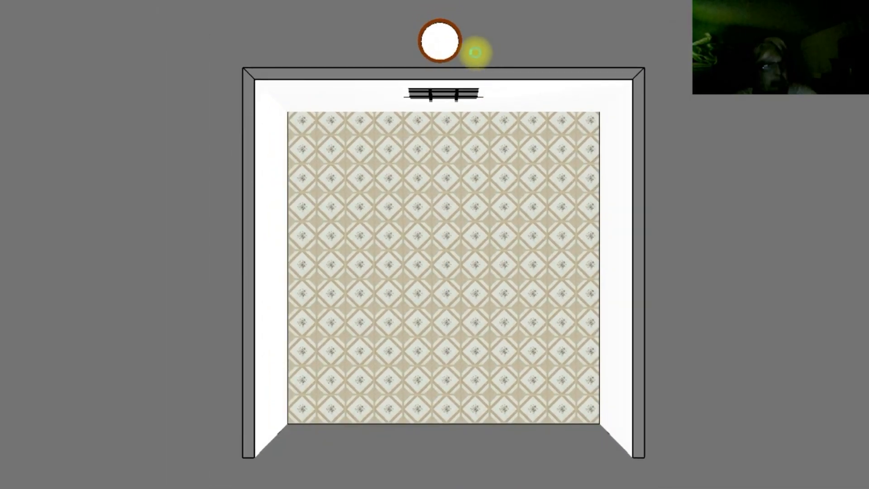
pyautogui.press('p')
pyautogui.rightClick(440, 96)
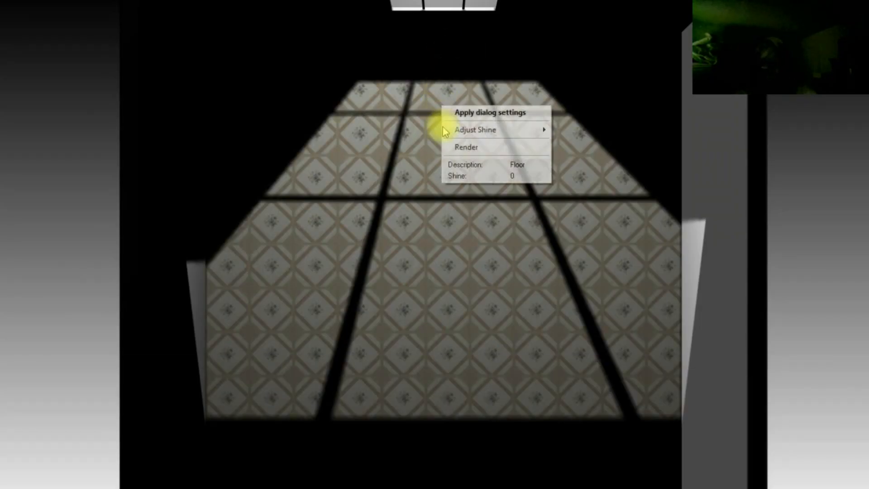
pyautogui.click(469, 147)
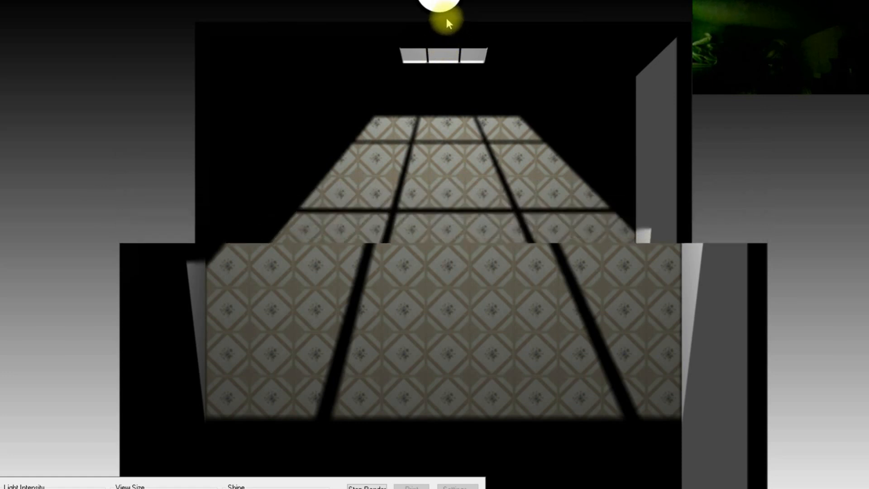
# Step: Set the light fixture's intensity to 80 and render the room again
pyautogui.rightClick(439, 3)
pyautogui.moveTo(459, 18)
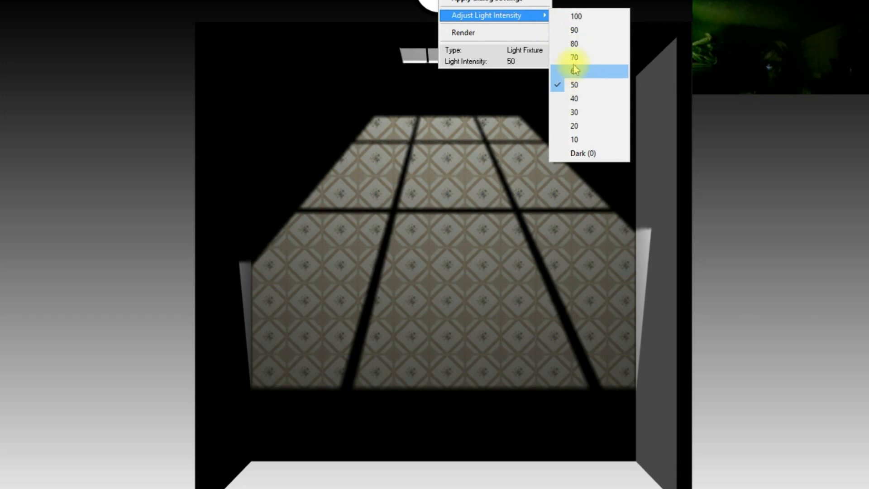
pyautogui.click(574, 45)
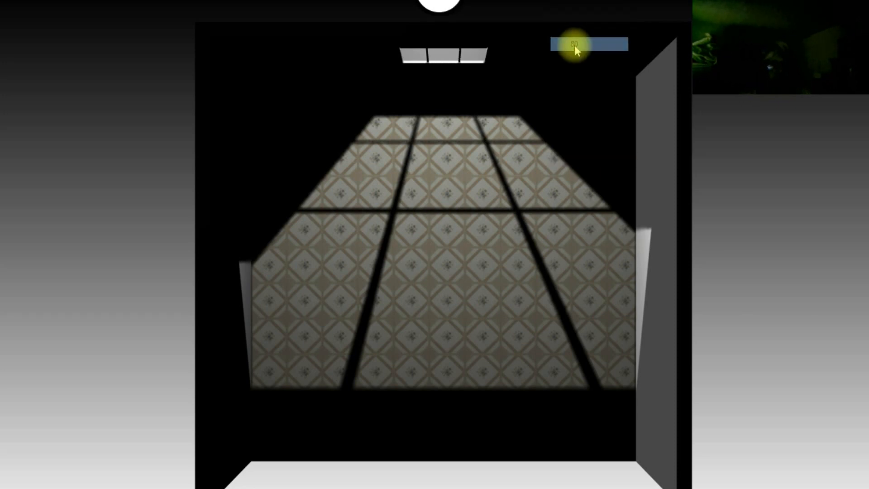
pyautogui.rightClick(435, 172)
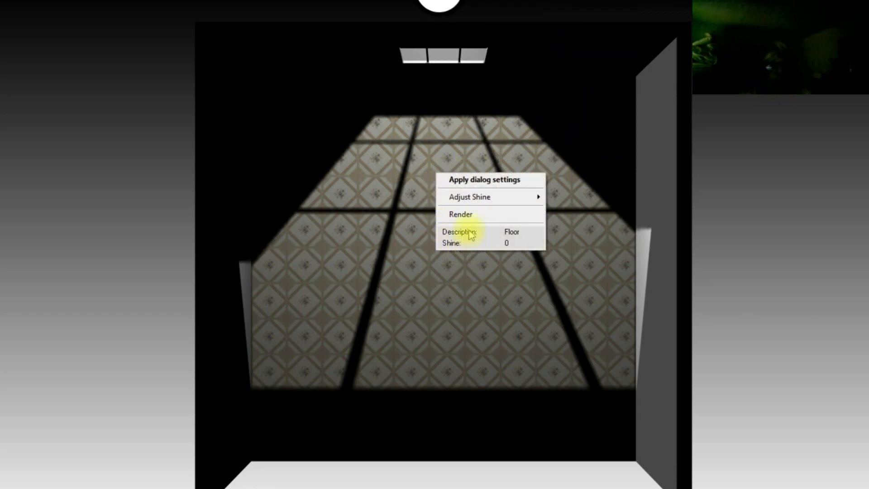
pyautogui.click(467, 215)
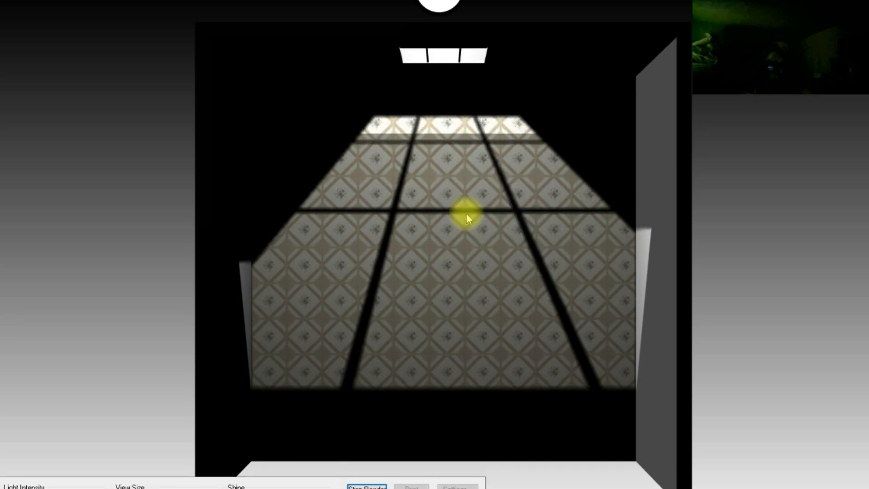